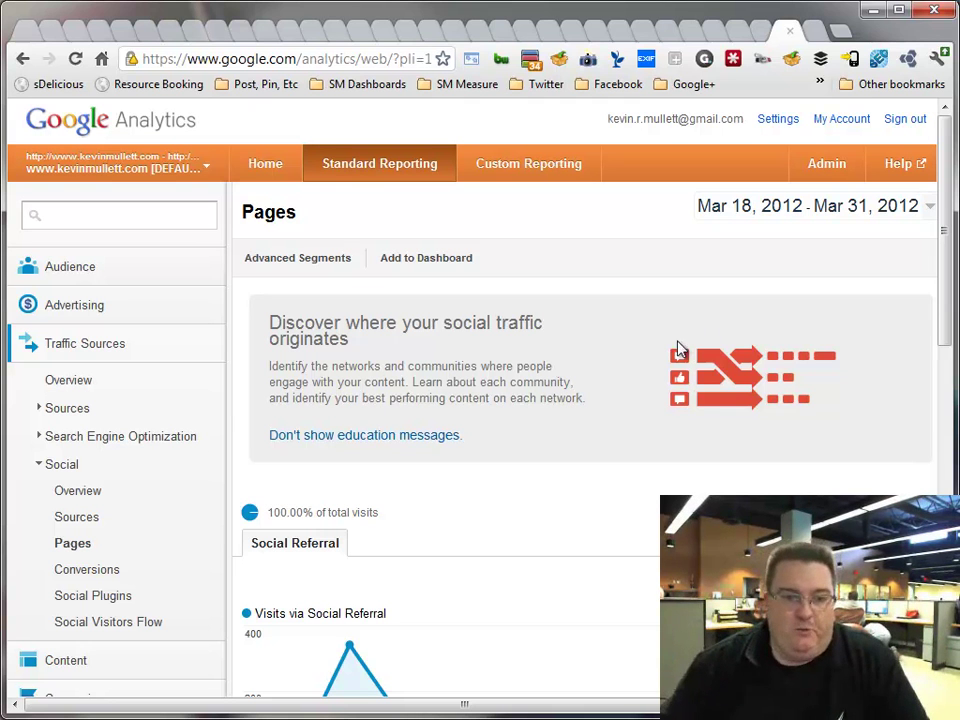
Step: Open the Pages report in the Social section of Traffic Sources
{"action": "left_click", "coordinate": [133, 354]}
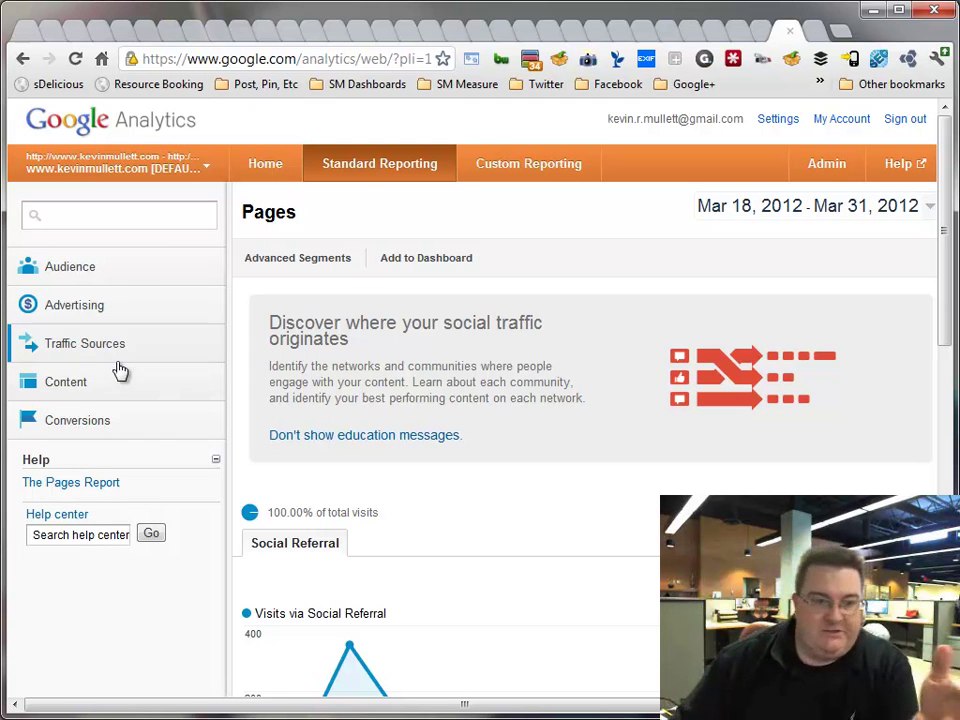
{"action": "left_click", "coordinate": [111, 348]}
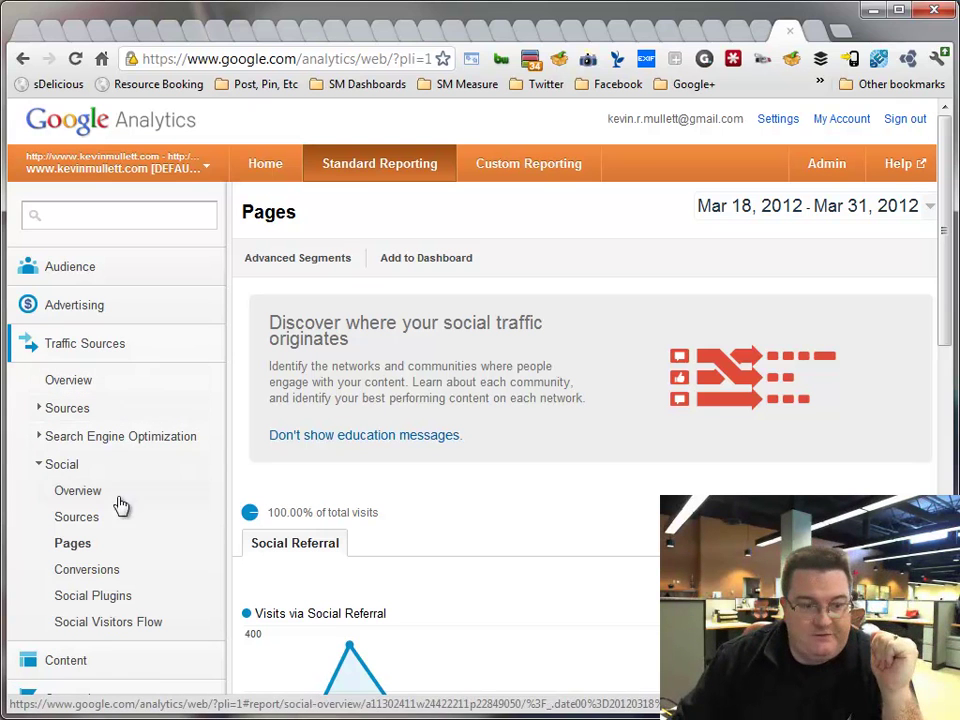
{"action": "left_click", "coordinate": [73, 545]}
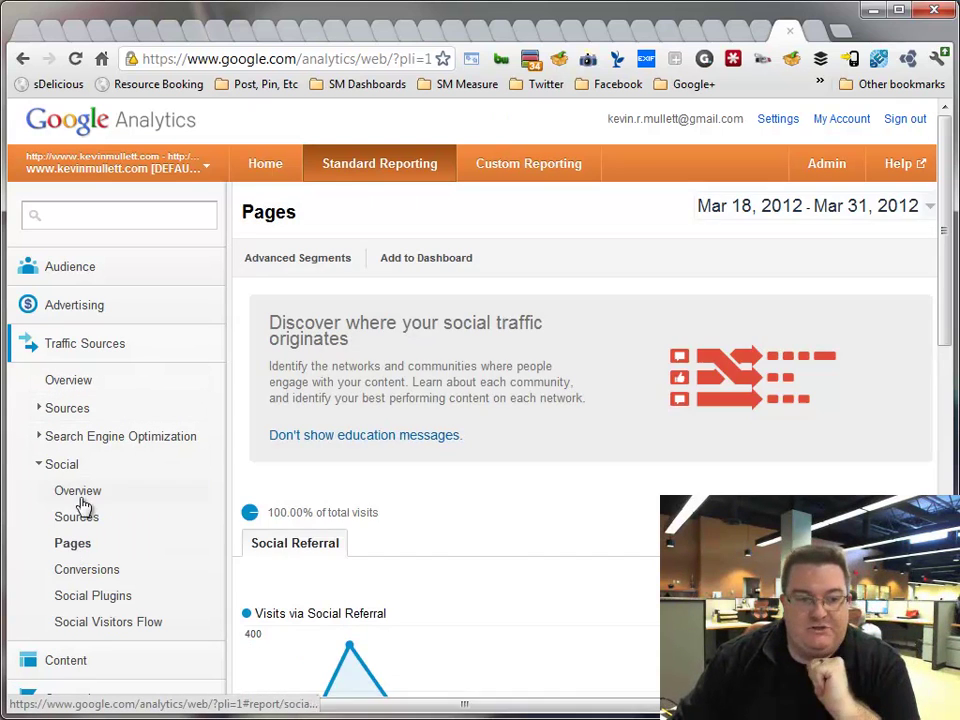
{"action": "left_click", "coordinate": [50, 467]}
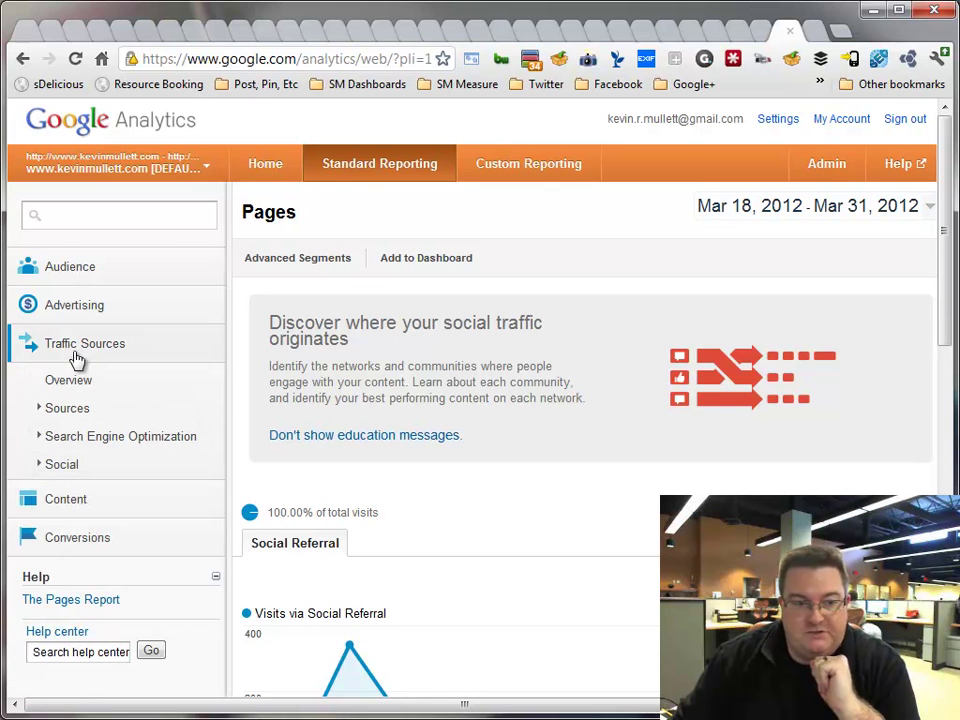
{"action": "left_click", "coordinate": [57, 470]}
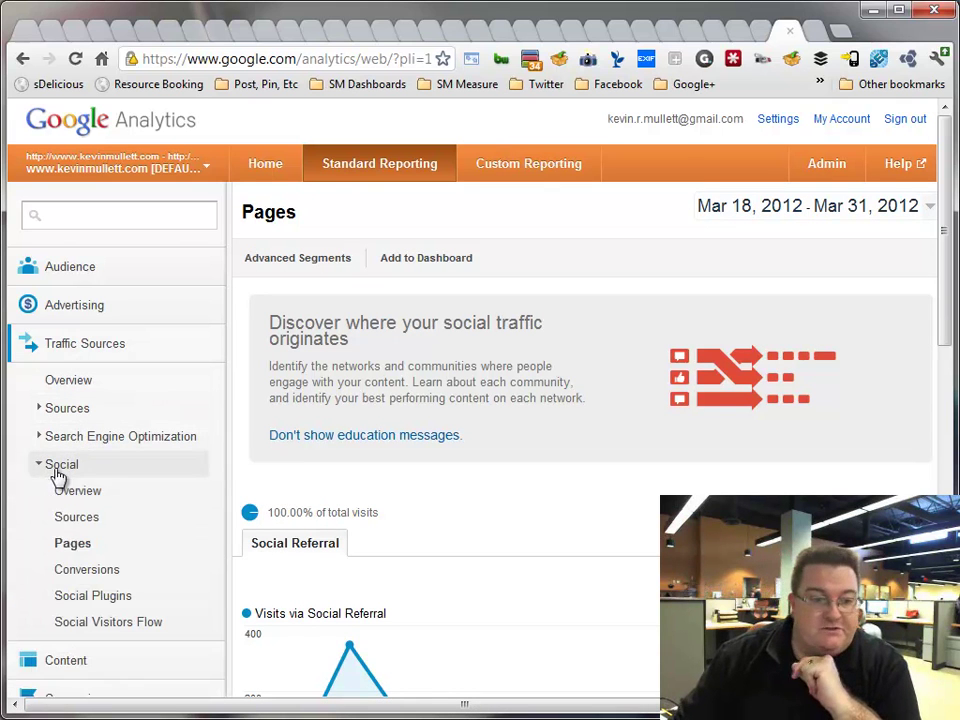
{"action": "left_click", "coordinate": [83, 543]}
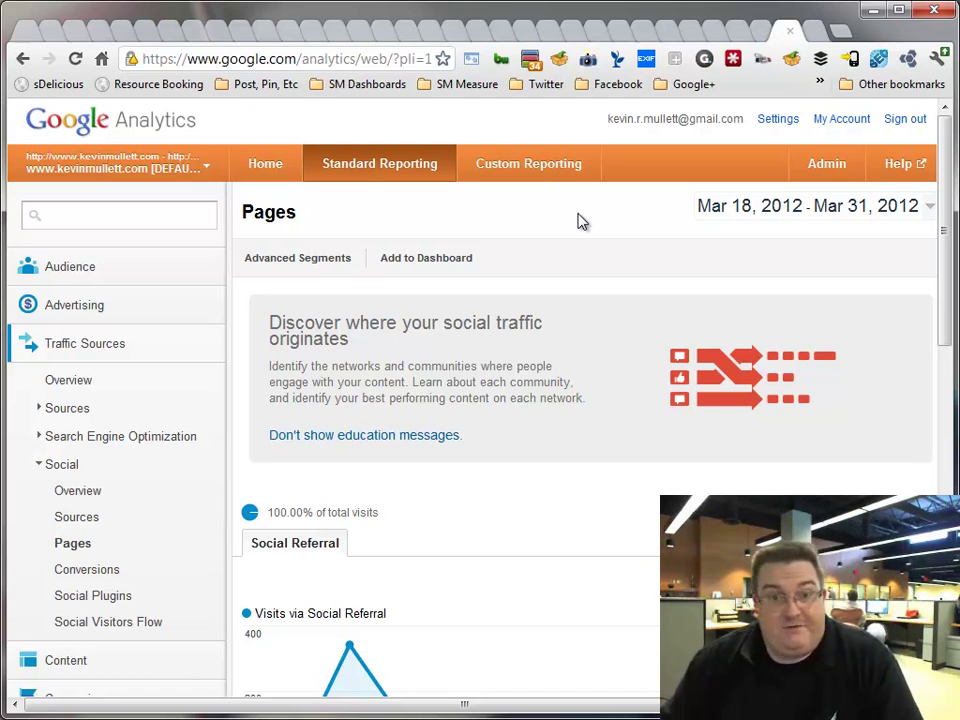
Step: Open the social referral details for the shared URL "asked-for-your-facebook-password-the-answer-is-no"
{"action": "scroll", "coordinate": [585, 236], "scroll_direction": "down", "scroll_amount": 4}
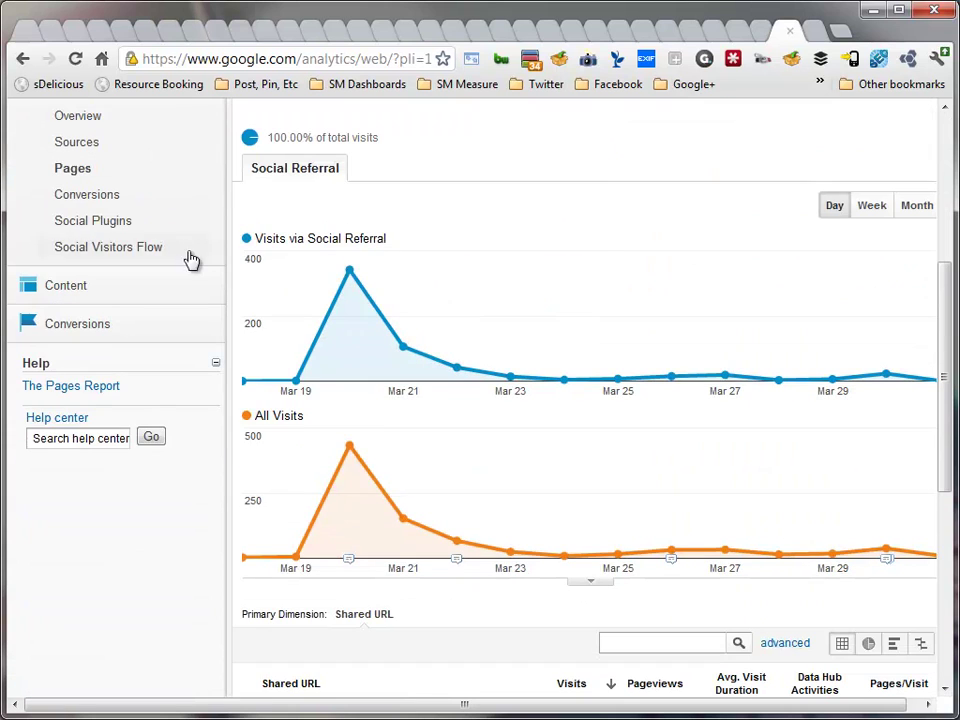
{"action": "scroll", "coordinate": [218, 253], "scroll_direction": "down", "scroll_amount": 2}
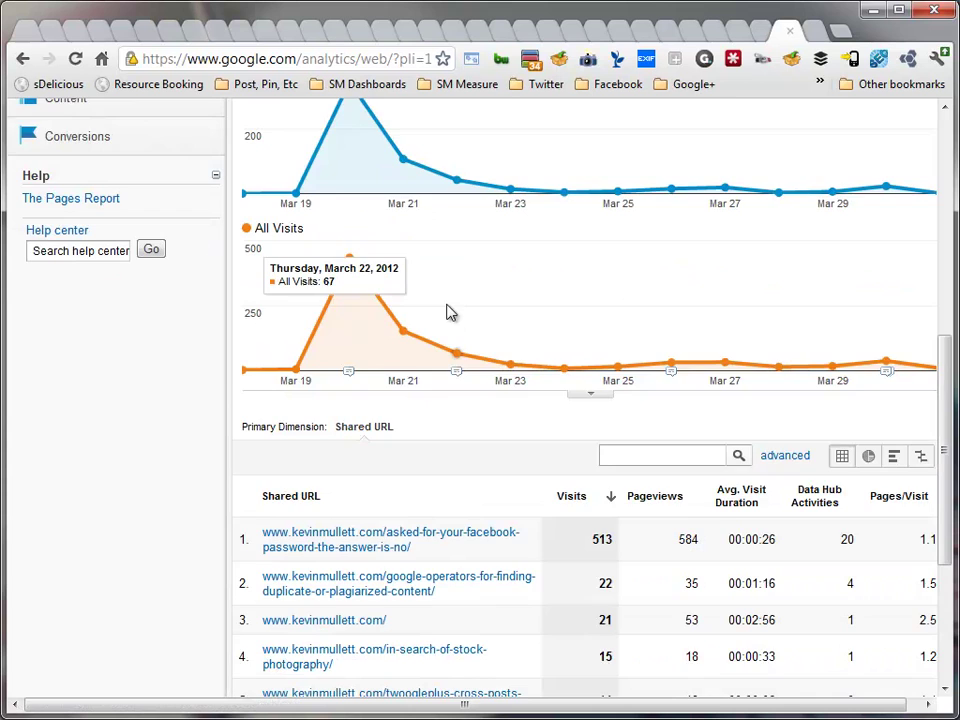
{"action": "scroll", "coordinate": [443, 400], "scroll_direction": "down", "scroll_amount": 2}
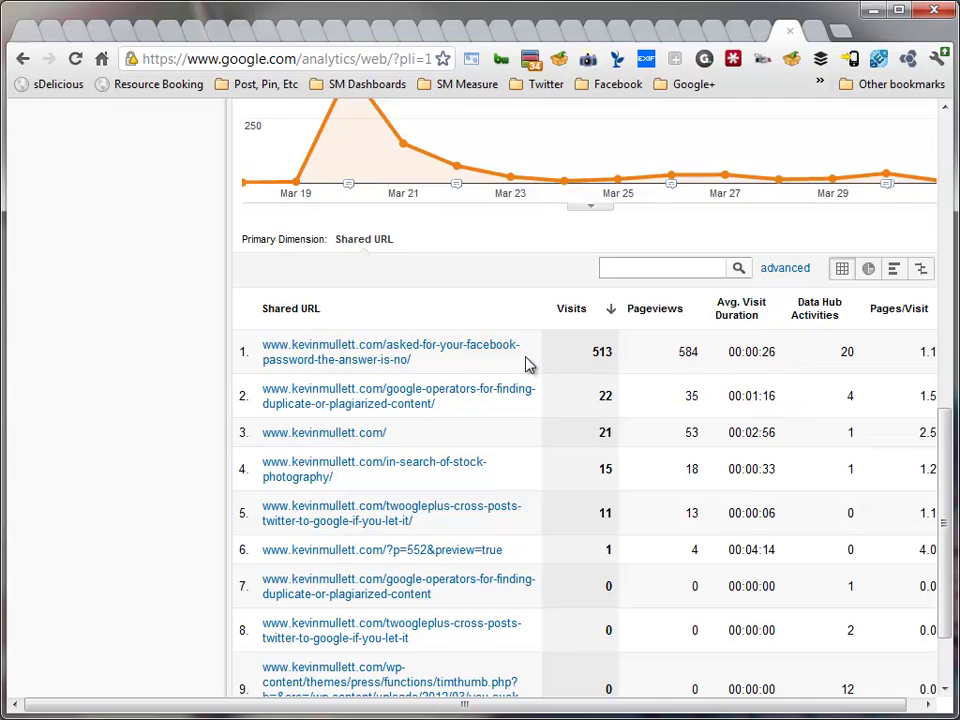
{"action": "scroll", "coordinate": [491, 373], "scroll_direction": "up", "scroll_amount": 3}
{"action": "scroll", "coordinate": [615, 410], "scroll_direction": "up", "scroll_amount": 5}
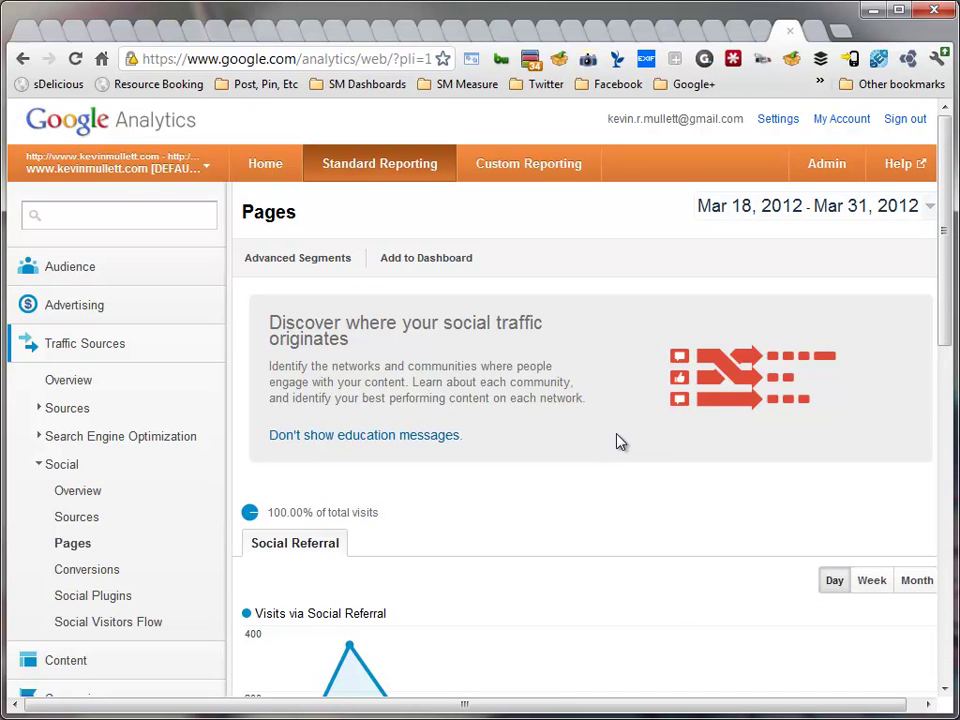
{"action": "scroll", "coordinate": [619, 455], "scroll_direction": "down", "scroll_amount": 8}
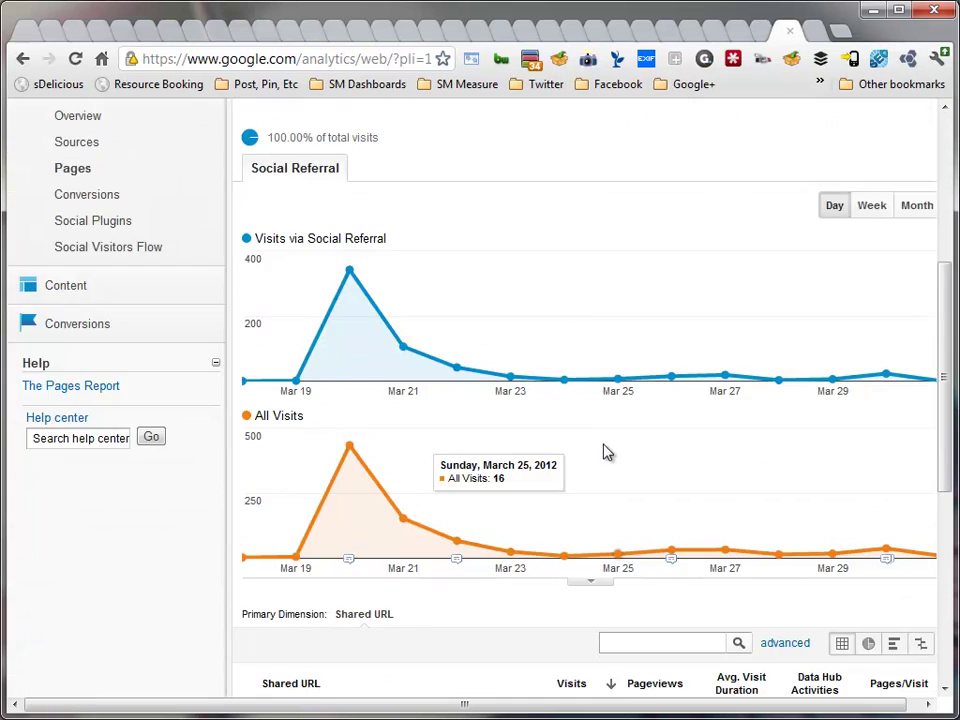
{"action": "left_click", "coordinate": [344, 356]}
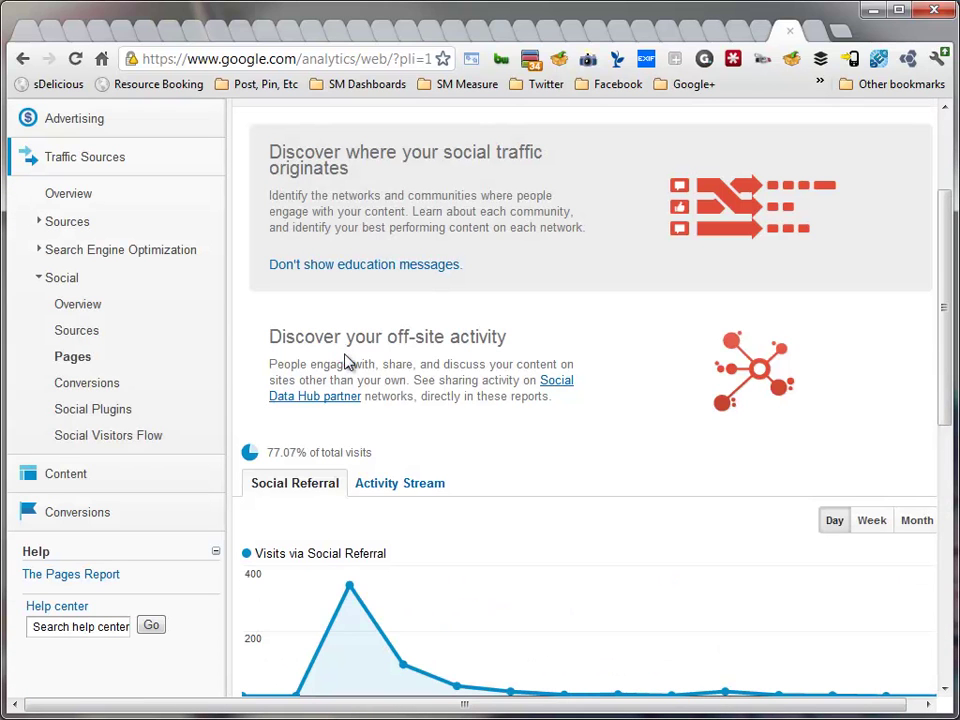
Step: Examine the page's social referral charts and its social network table, including which networks are marked as Social Data Hub partners
{"action": "scroll", "coordinate": [395, 432], "scroll_direction": "down", "scroll_amount": 1}
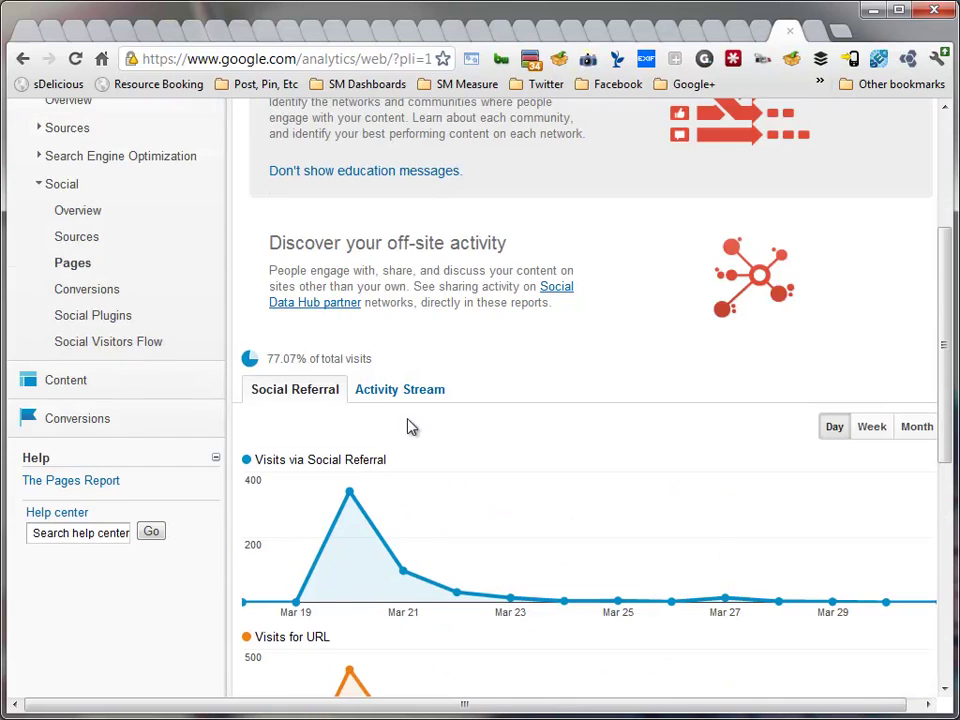
{"action": "scroll", "coordinate": [410, 427], "scroll_direction": "down", "scroll_amount": 1}
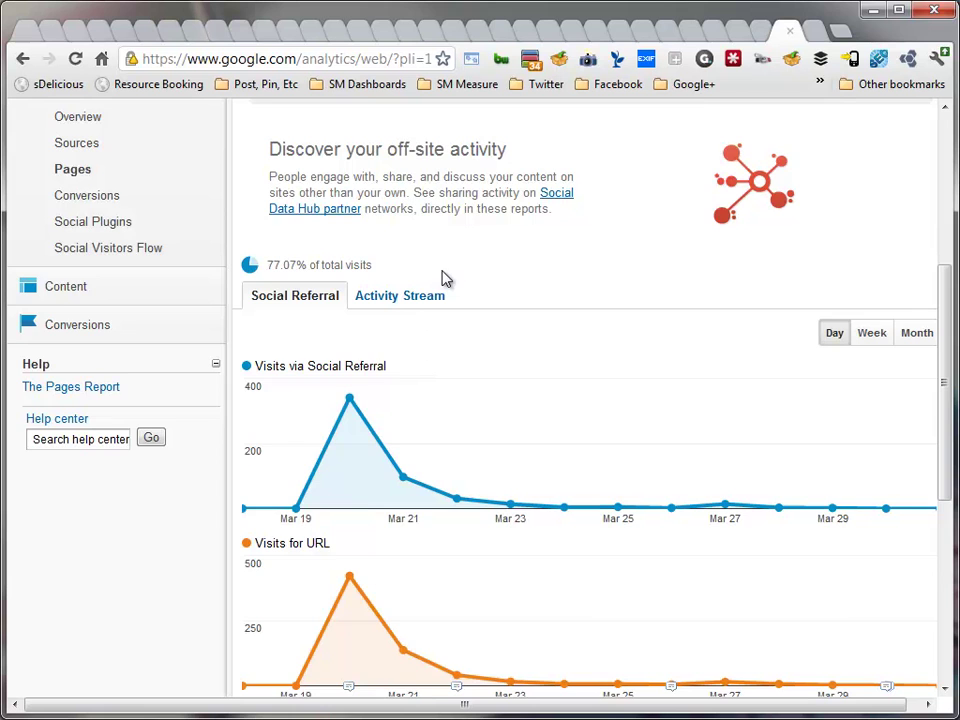
{"action": "scroll", "coordinate": [444, 282], "scroll_direction": "down", "scroll_amount": 1}
{"action": "scroll", "coordinate": [441, 296], "scroll_direction": "down", "scroll_amount": 1}
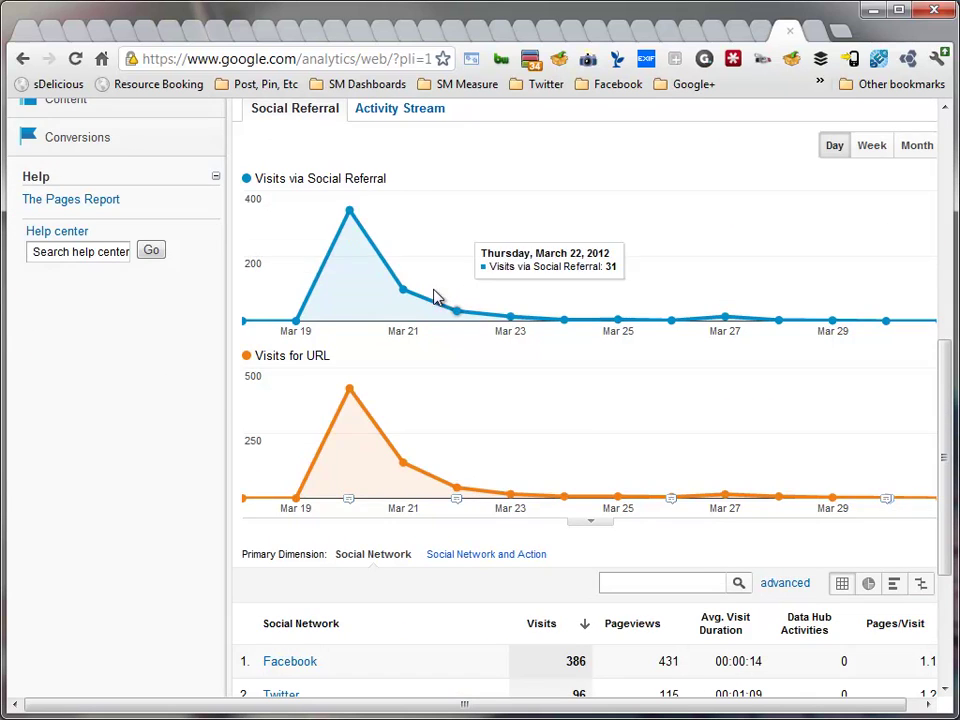
{"action": "scroll", "coordinate": [435, 296], "scroll_direction": "down", "scroll_amount": 1}
{"action": "scroll", "coordinate": [400, 472], "scroll_direction": "down", "scroll_amount": 2}
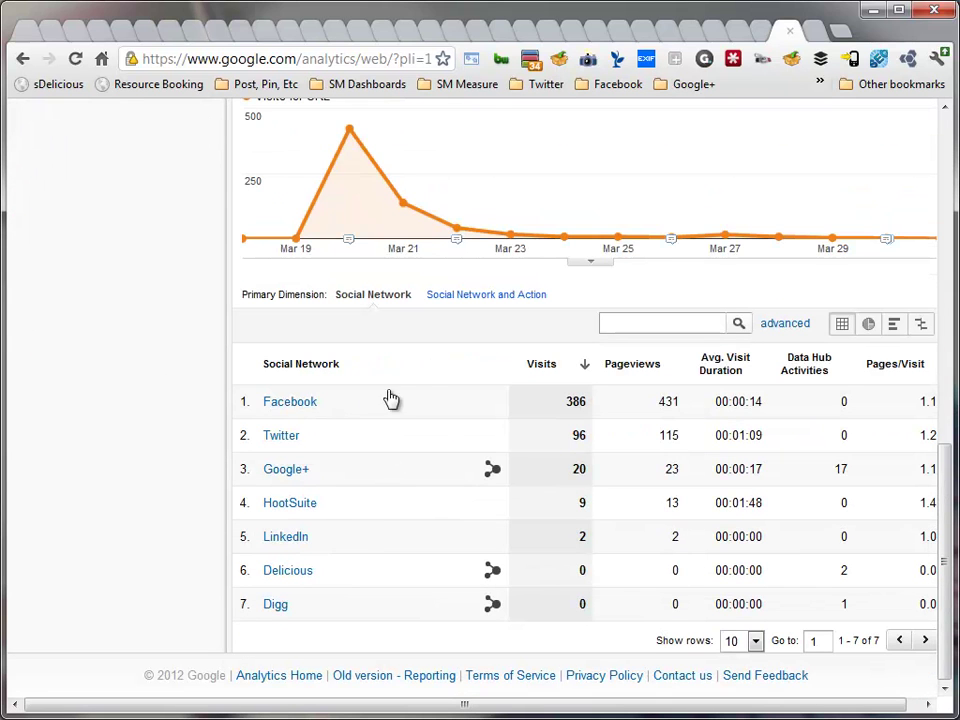
{"action": "mouse_move", "coordinate": [492, 472]}
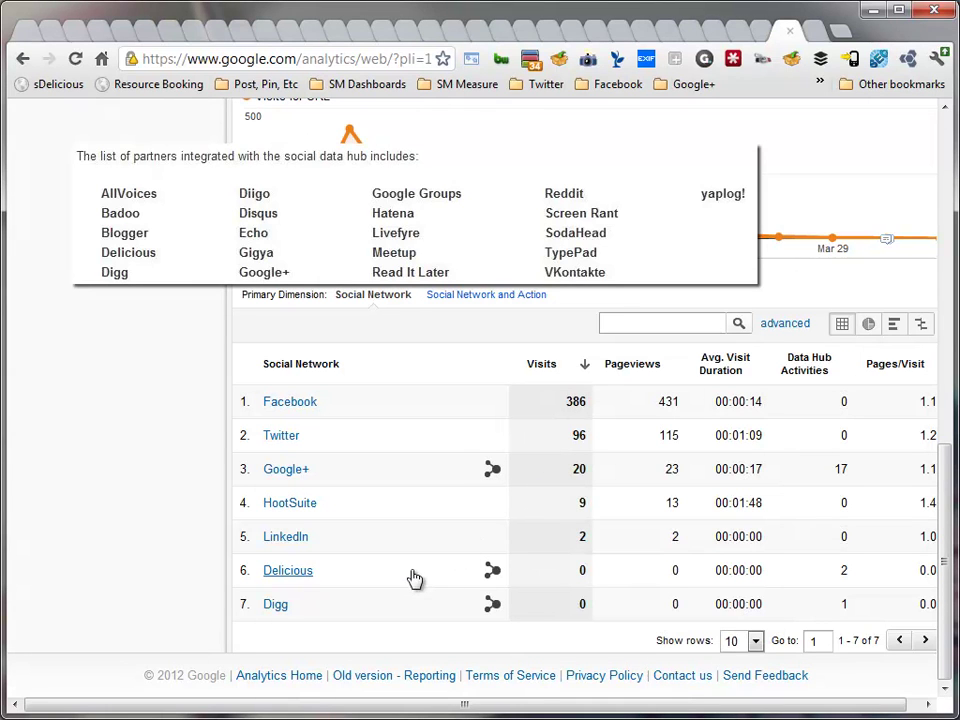
{"action": "mouse_move", "coordinate": [396, 585]}
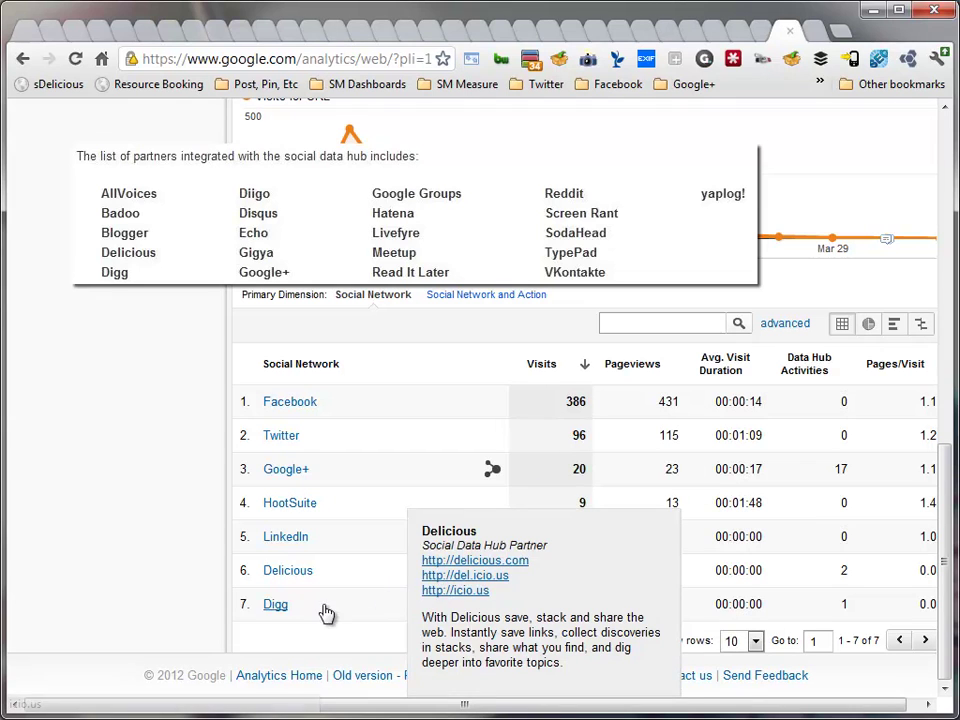
Step: Open the Google+ entry in the social network table and review its visit charts and full referrer statistics
{"action": "left_click", "coordinate": [492, 469]}
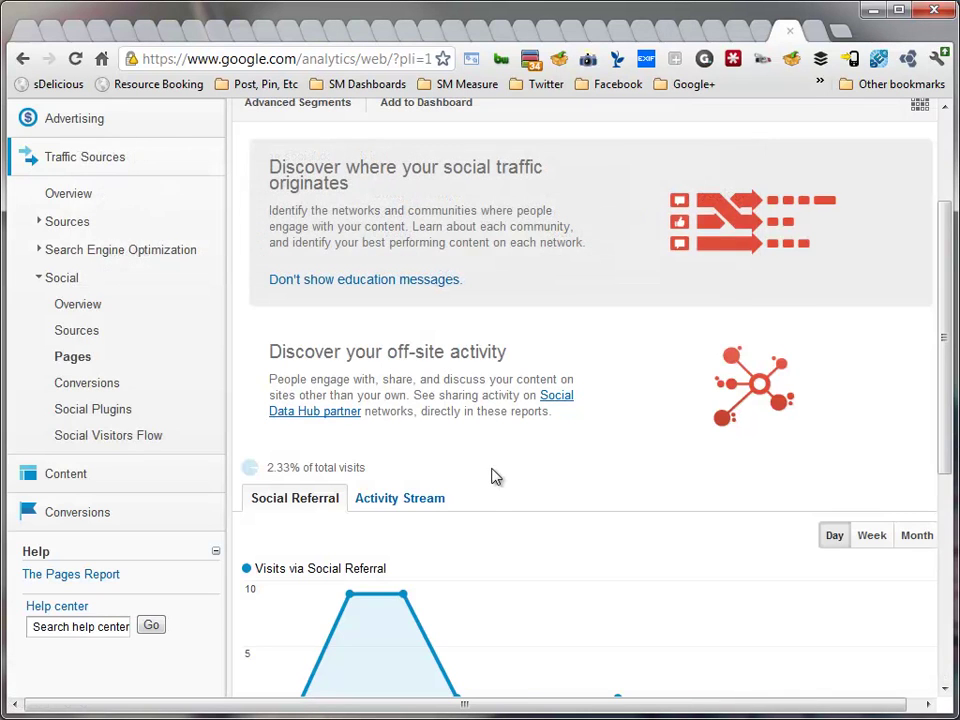
{"action": "scroll", "coordinate": [488, 476], "scroll_direction": "down", "scroll_amount": 2}
{"action": "scroll", "coordinate": [486, 482], "scroll_direction": "down", "scroll_amount": 2}
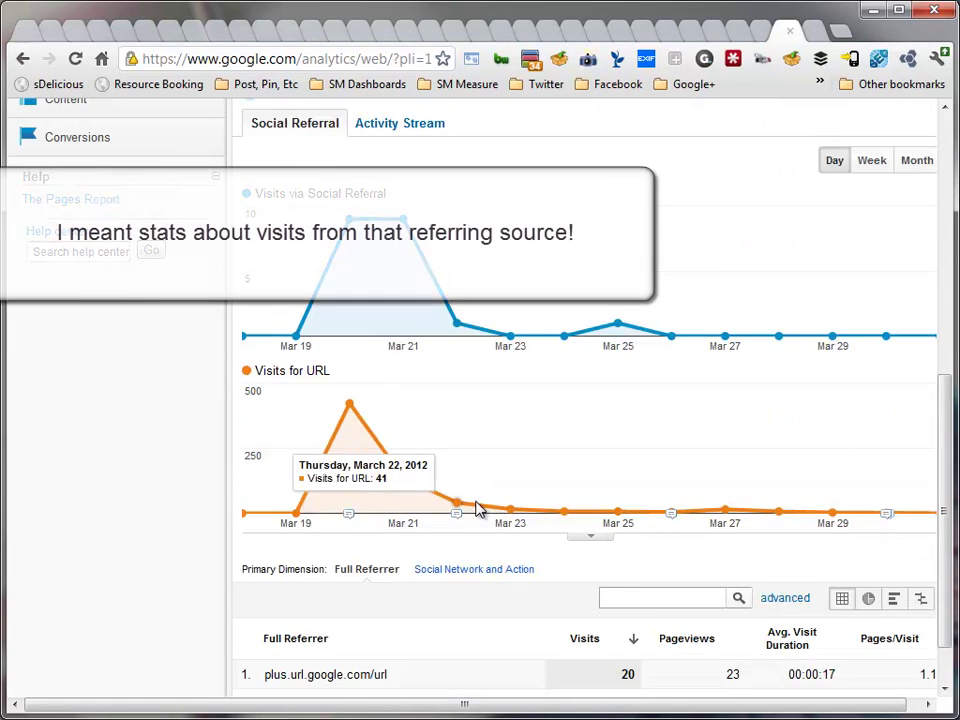
{"action": "scroll", "coordinate": [450, 540], "scroll_direction": "down", "scroll_amount": 1}
{"action": "scroll", "coordinate": [535, 598], "scroll_direction": "up", "scroll_amount": 2}
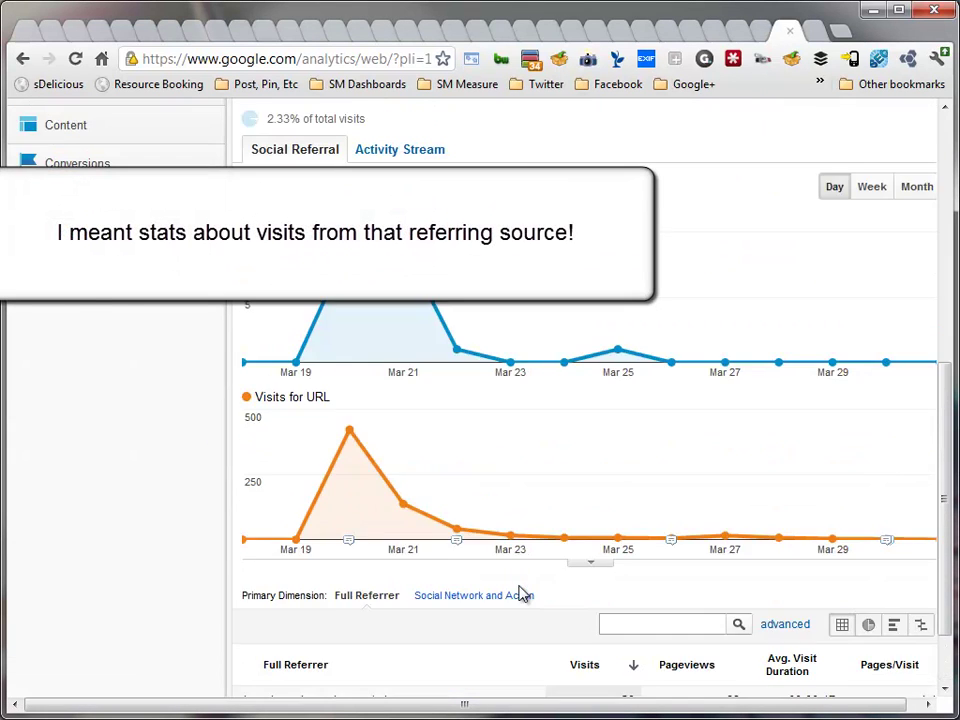
Step: Return to the shared URL's report covering all social networks and open its Activity Stream
{"action": "left_click", "coordinate": [521, 594]}
{"action": "scroll", "coordinate": [533, 514], "scroll_direction": "down", "scroll_amount": 1}
{"action": "scroll", "coordinate": [615, 381], "scroll_direction": "up", "scroll_amount": 2}
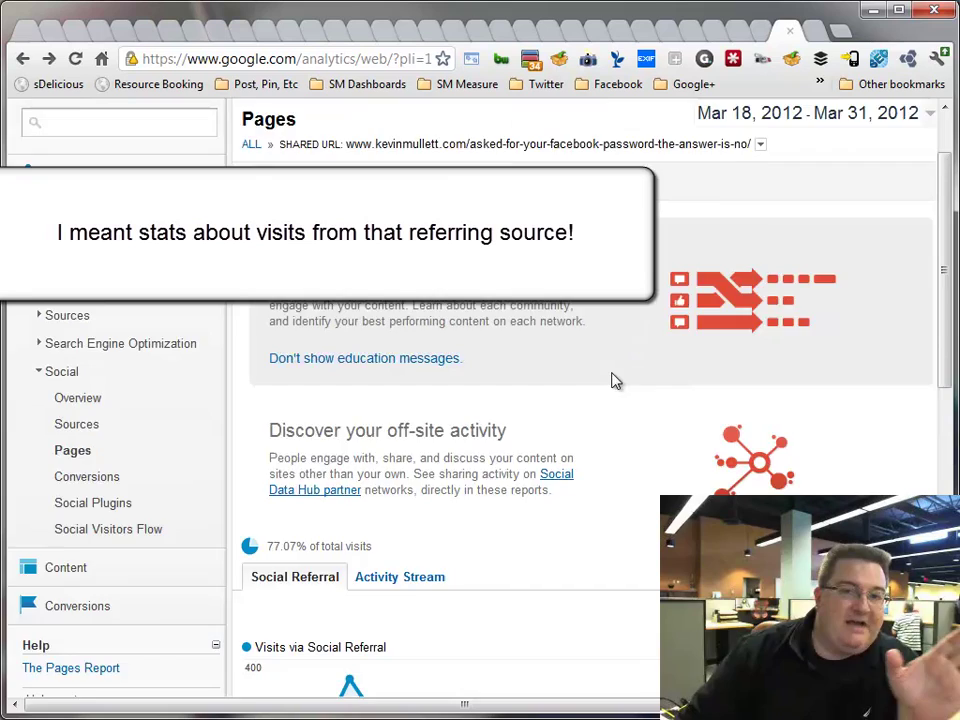
{"action": "scroll", "coordinate": [617, 390], "scroll_direction": "down", "scroll_amount": 1}
{"action": "scroll", "coordinate": [619, 394], "scroll_direction": "down", "scroll_amount": 3}
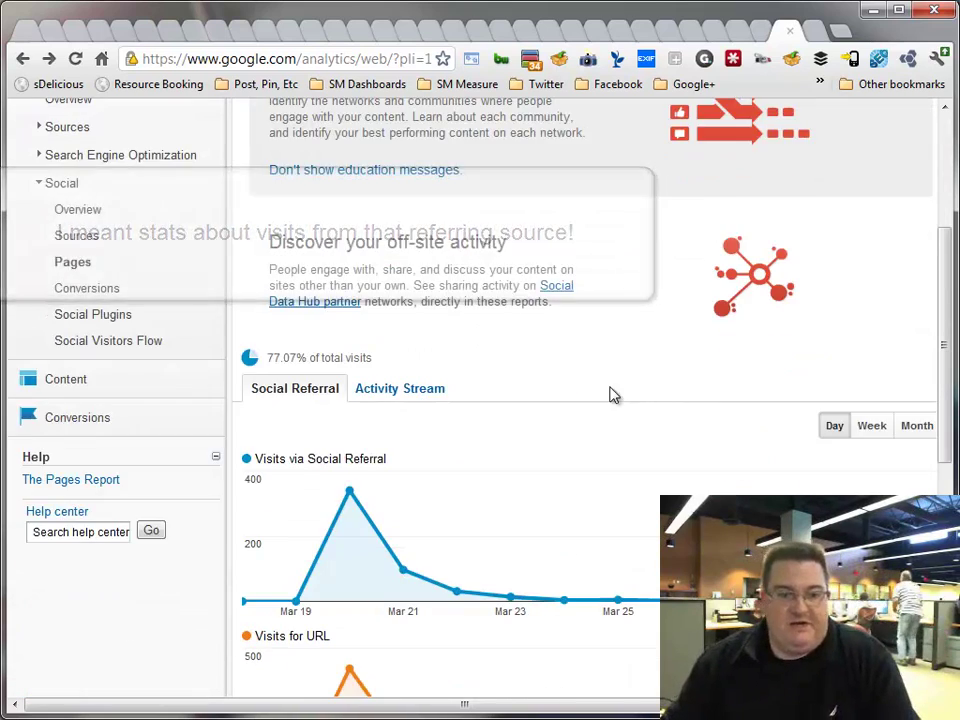
{"action": "scroll", "coordinate": [528, 322], "scroll_direction": "down", "scroll_amount": 4}
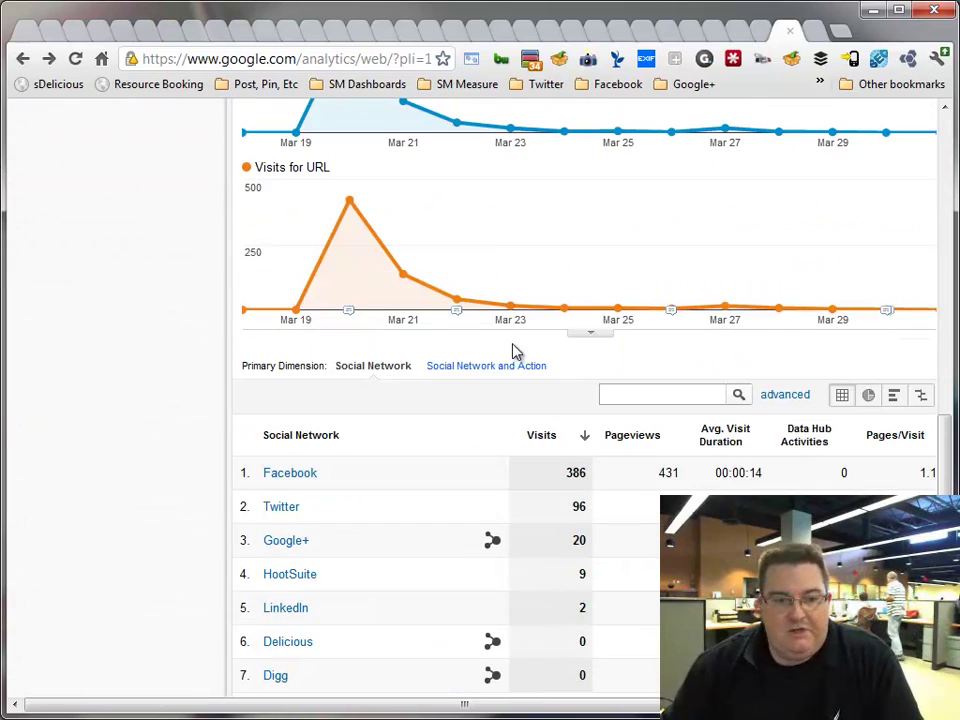
{"action": "scroll", "coordinate": [514, 349], "scroll_direction": "up", "scroll_amount": 3}
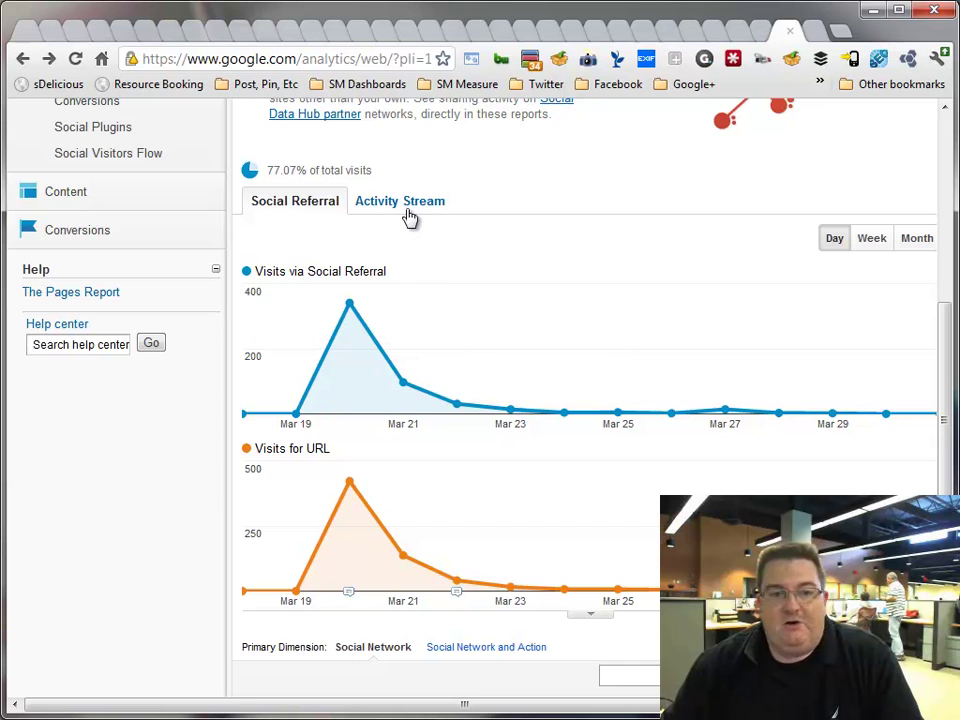
{"action": "left_click", "coordinate": [412, 205]}
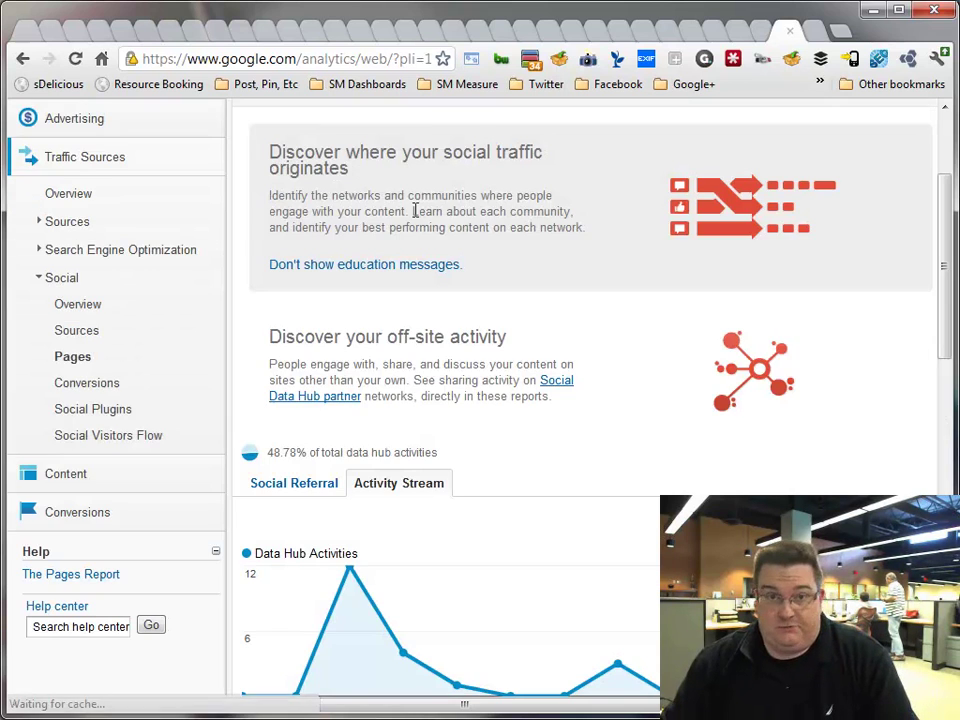
Step: Read through the Google+ conversations about the shared page in the activity stream
{"action": "scroll", "coordinate": [435, 313], "scroll_direction": "down", "scroll_amount": 8}
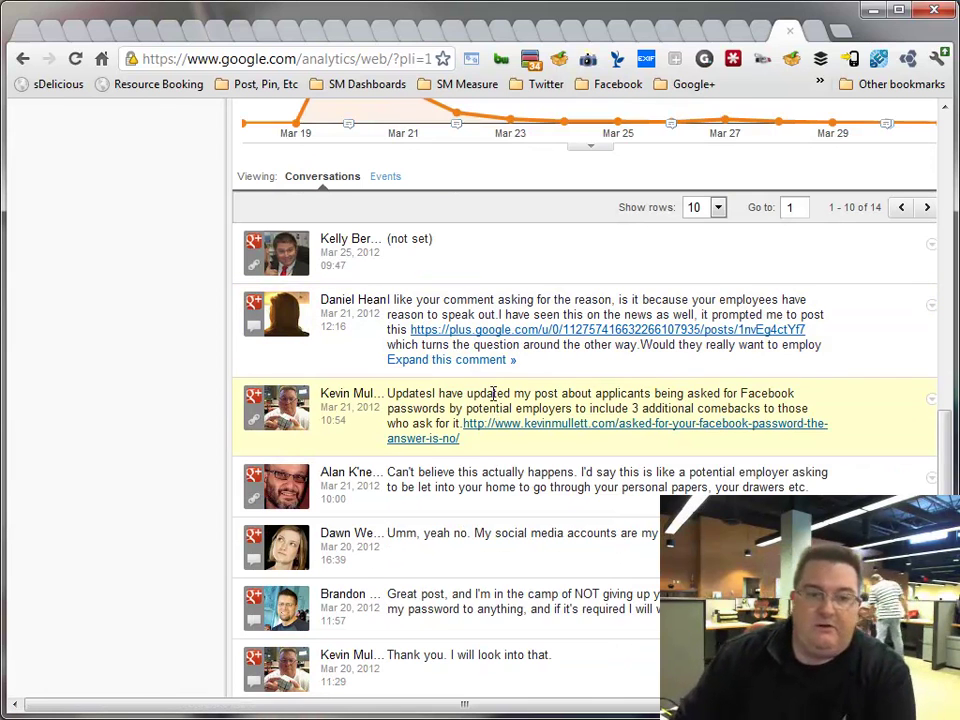
{"action": "scroll", "coordinate": [490, 370], "scroll_direction": "down", "scroll_amount": 1}
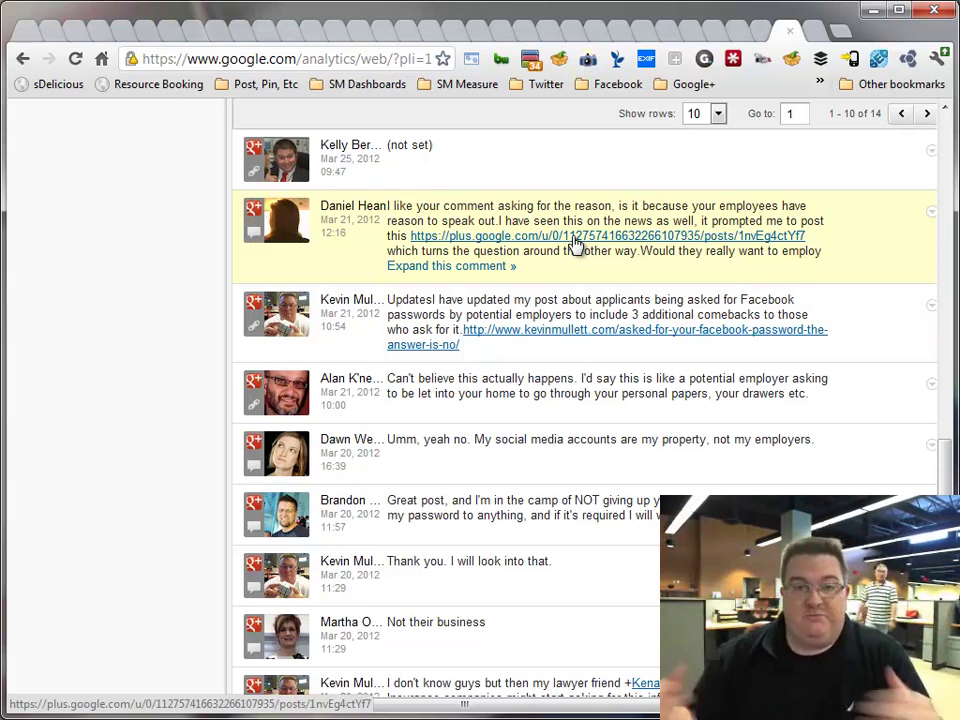
{"action": "scroll", "coordinate": [624, 310], "scroll_direction": "down", "scroll_amount": 2}
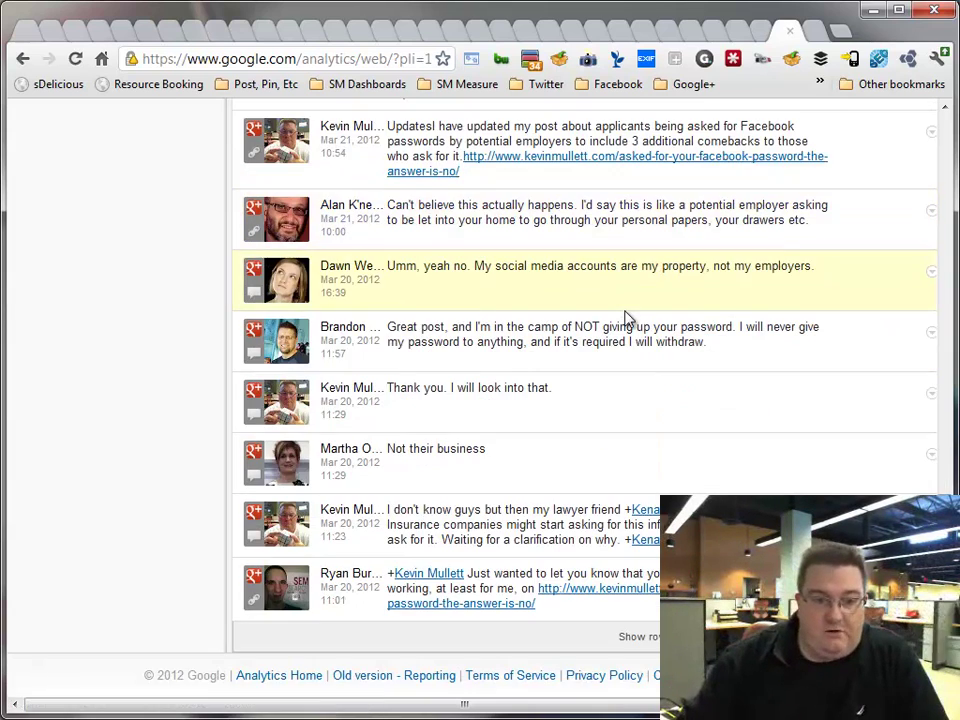
{"action": "scroll", "coordinate": [618, 340], "scroll_direction": "up", "scroll_amount": 2}
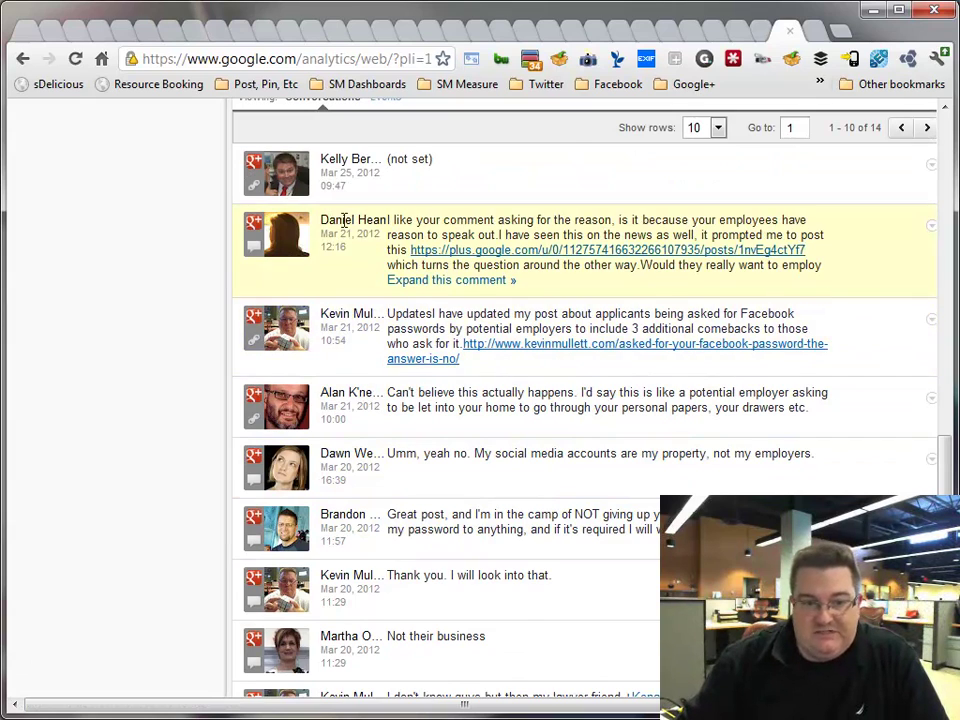
{"action": "scroll", "coordinate": [452, 492], "scroll_direction": "down", "scroll_amount": 2}
{"action": "scroll", "coordinate": [487, 503], "scroll_direction": "up", "scroll_amount": 3}
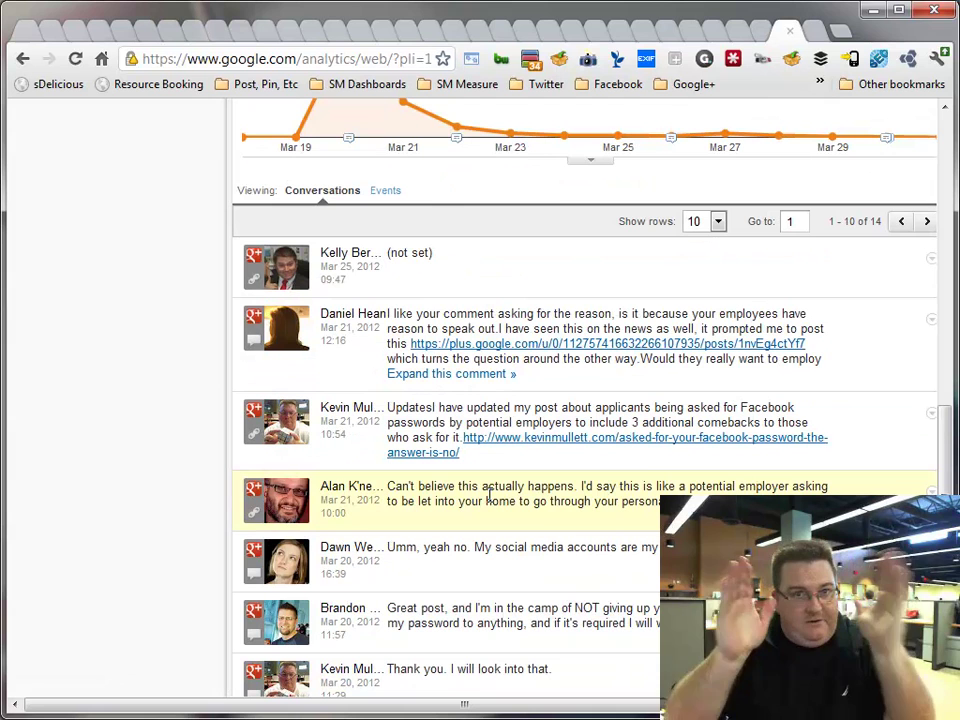
Step: Switch the activity stream to Events and review the bookmarks, +1s and votes listed for the shared page
{"action": "left_click", "coordinate": [385, 190]}
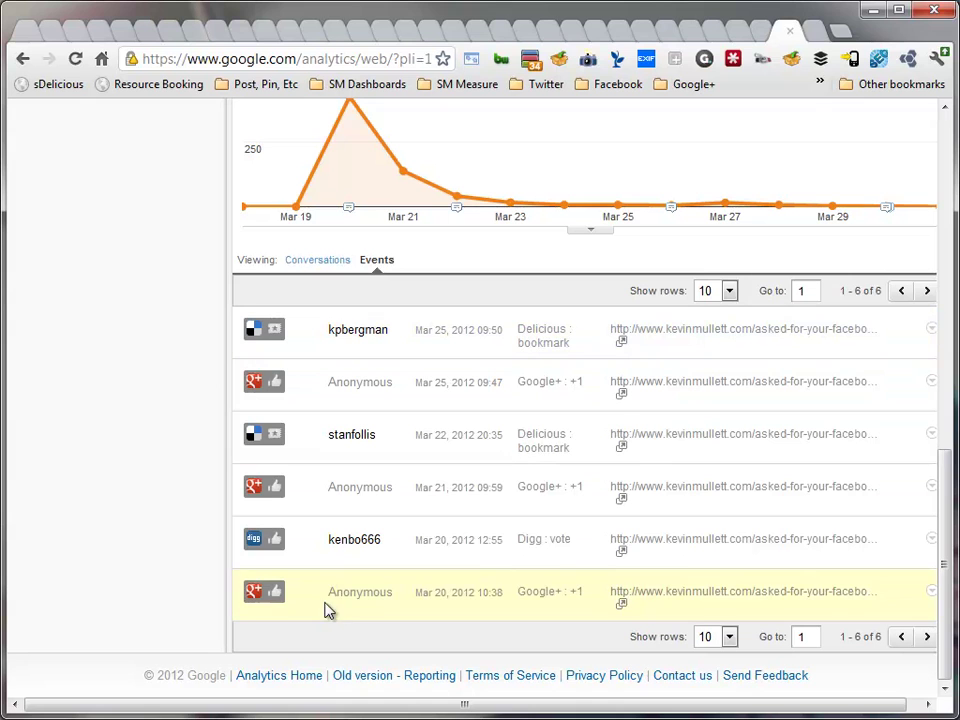
{"action": "left_click_drag", "start_coordinate": [383, 543], "coordinate": [358, 539]}
{"action": "left_click", "coordinate": [396, 548]}
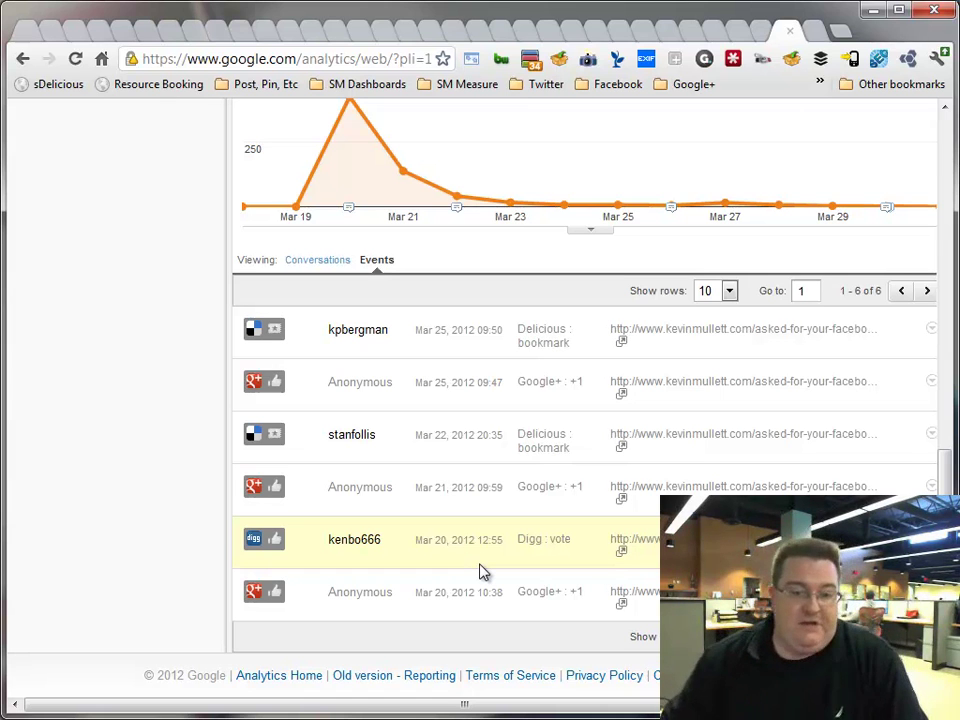
{"action": "scroll", "coordinate": [403, 551], "scroll_direction": "up", "scroll_amount": 4}
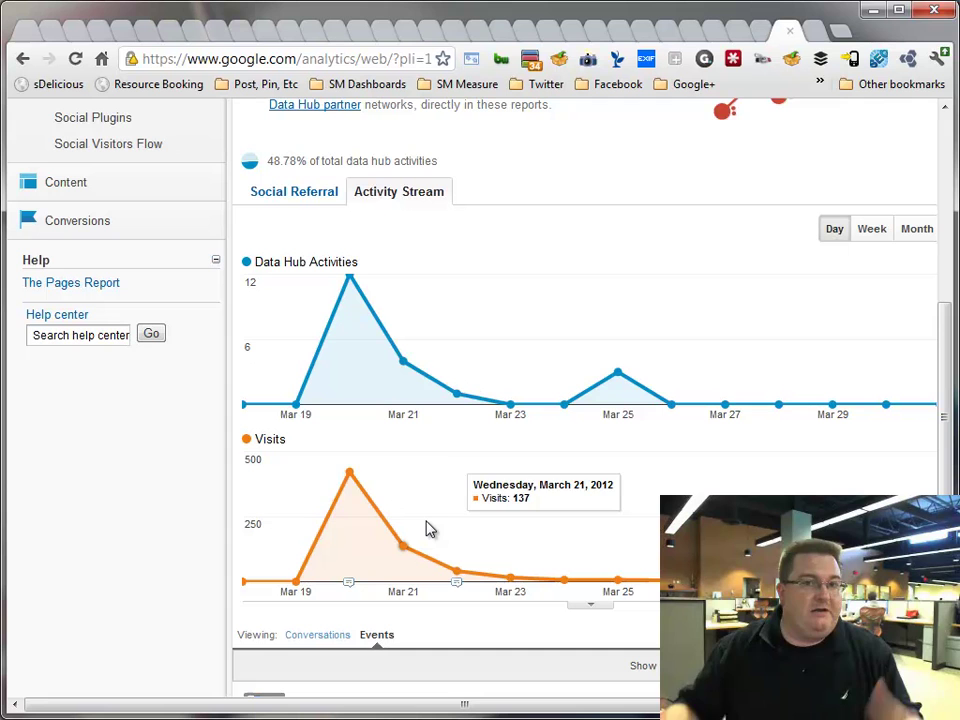
{"action": "scroll", "coordinate": [437, 455], "scroll_direction": "up", "scroll_amount": 5}
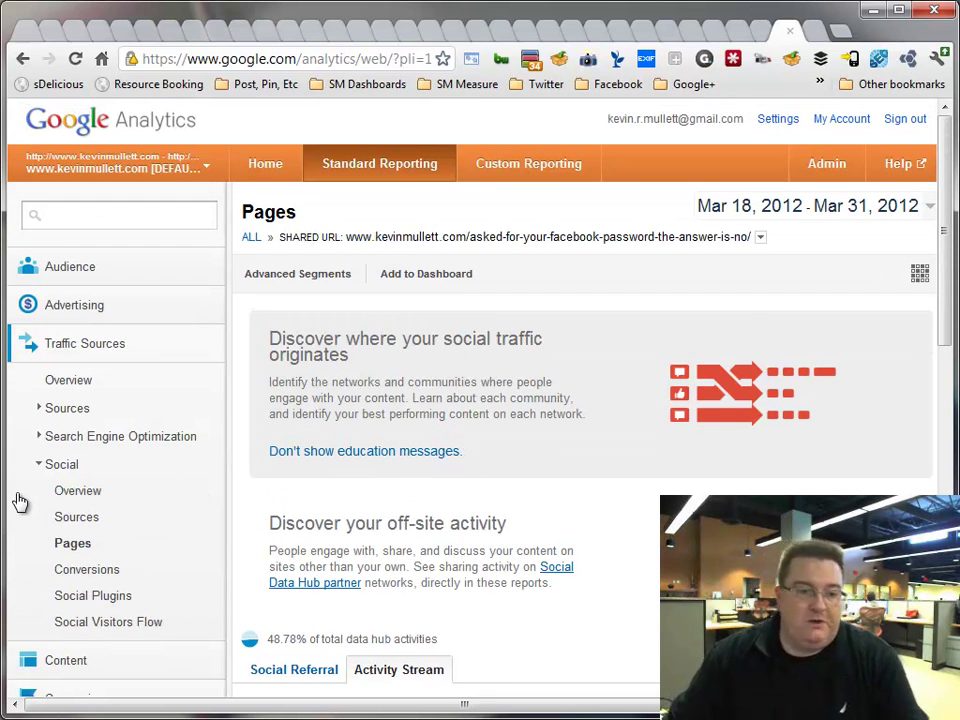
Step: Open the Pages report from the Social section of Traffic Sources to list all shared URLs
{"action": "left_click", "coordinate": [92, 355]}
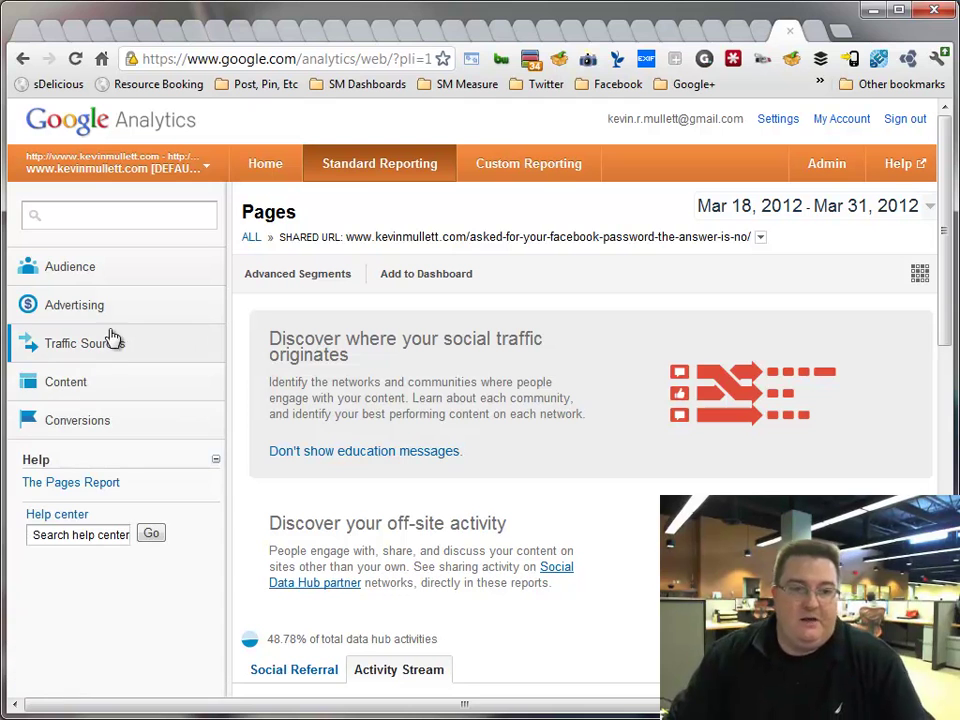
{"action": "left_click", "coordinate": [116, 355]}
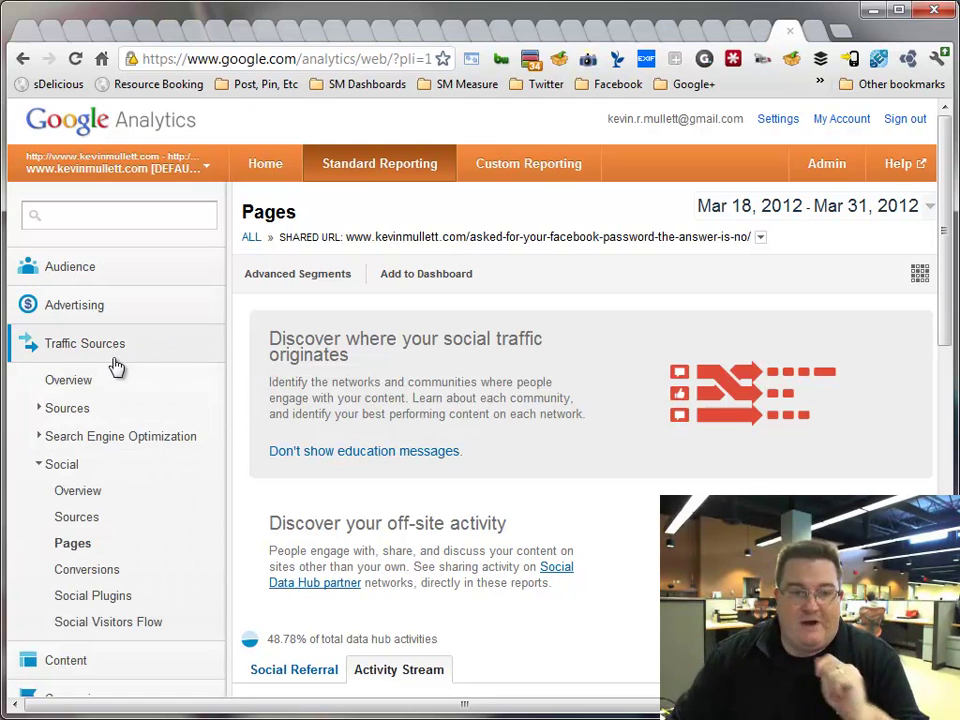
{"action": "left_click", "coordinate": [62, 464]}
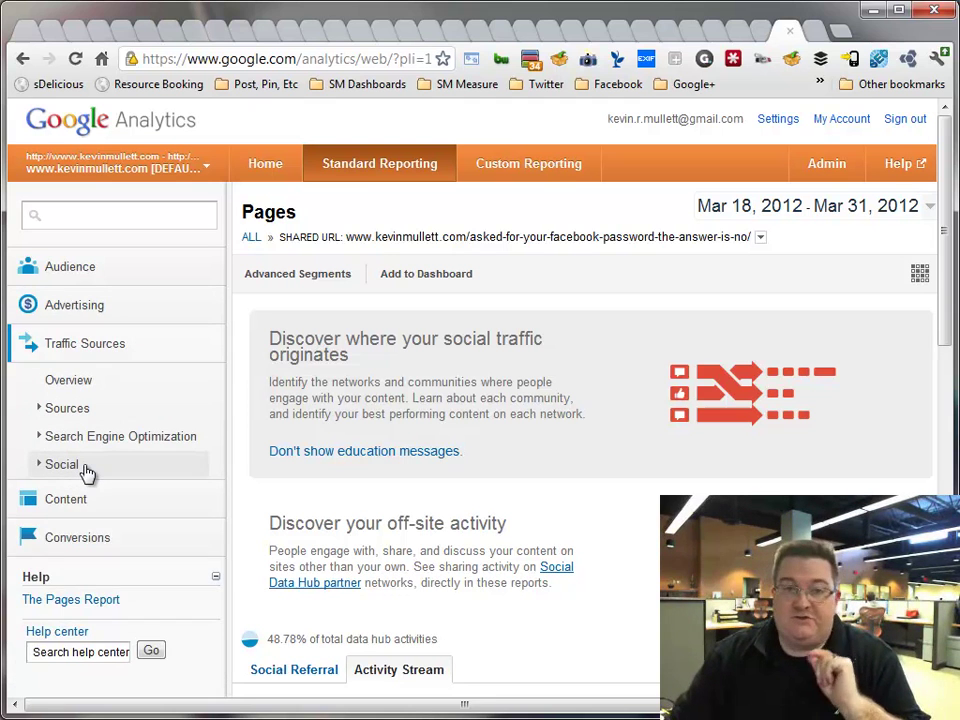
{"action": "left_click", "coordinate": [86, 470]}
{"action": "left_click", "coordinate": [80, 545]}
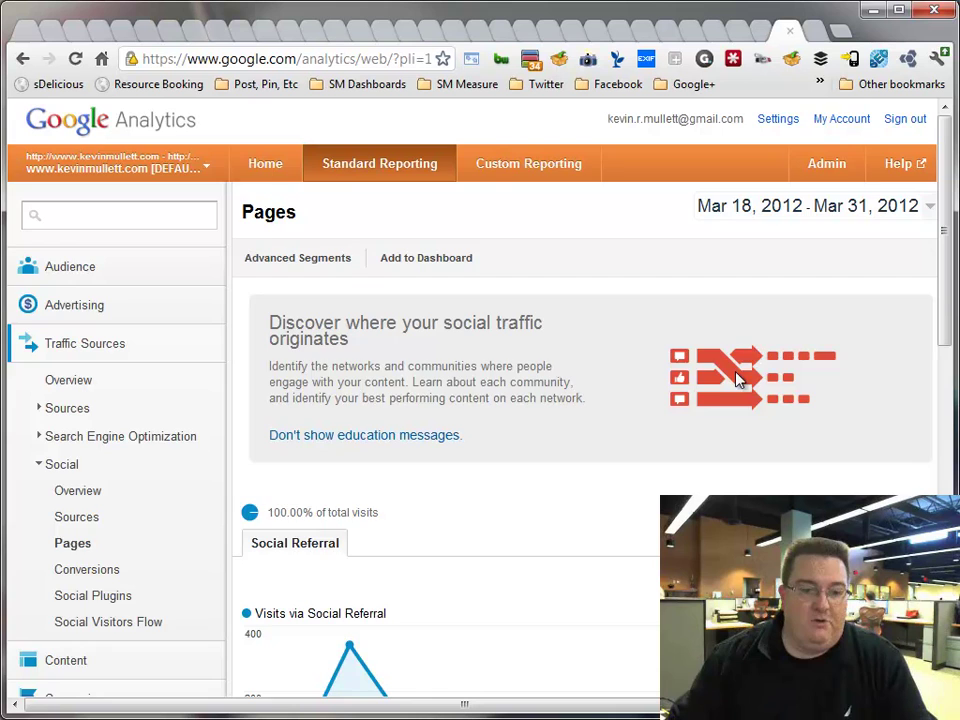
Step: Open the asked-for-your-facebook-password-the-answer-is-no page from the Shared URL table and review its visit charts and social network table
{"action": "scroll", "coordinate": [606, 429], "scroll_direction": "down", "scroll_amount": 10}
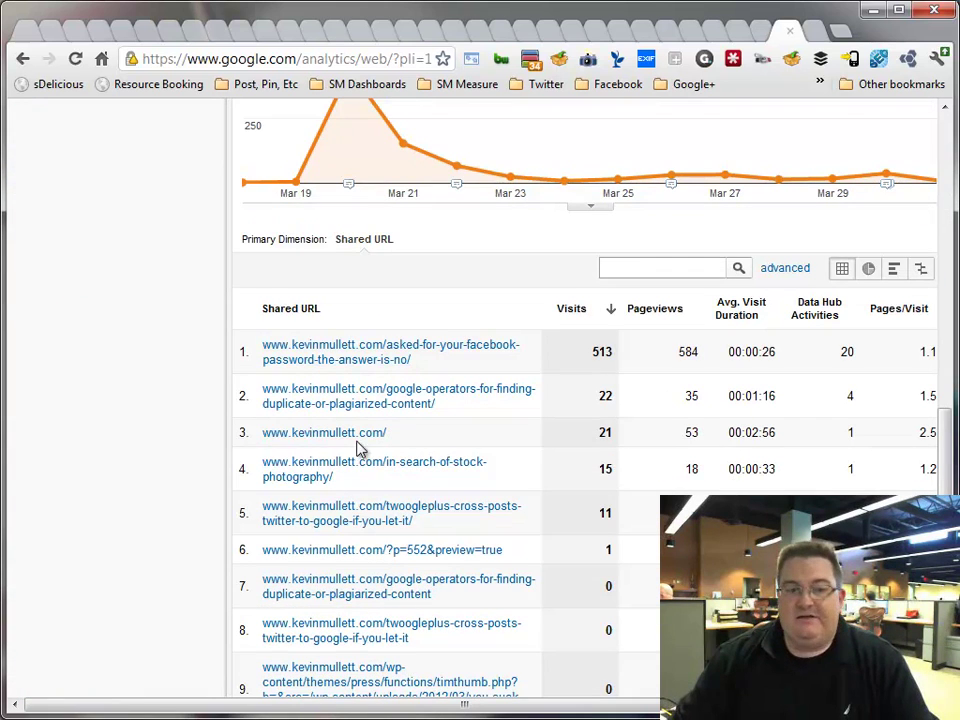
{"action": "left_click", "coordinate": [356, 366]}
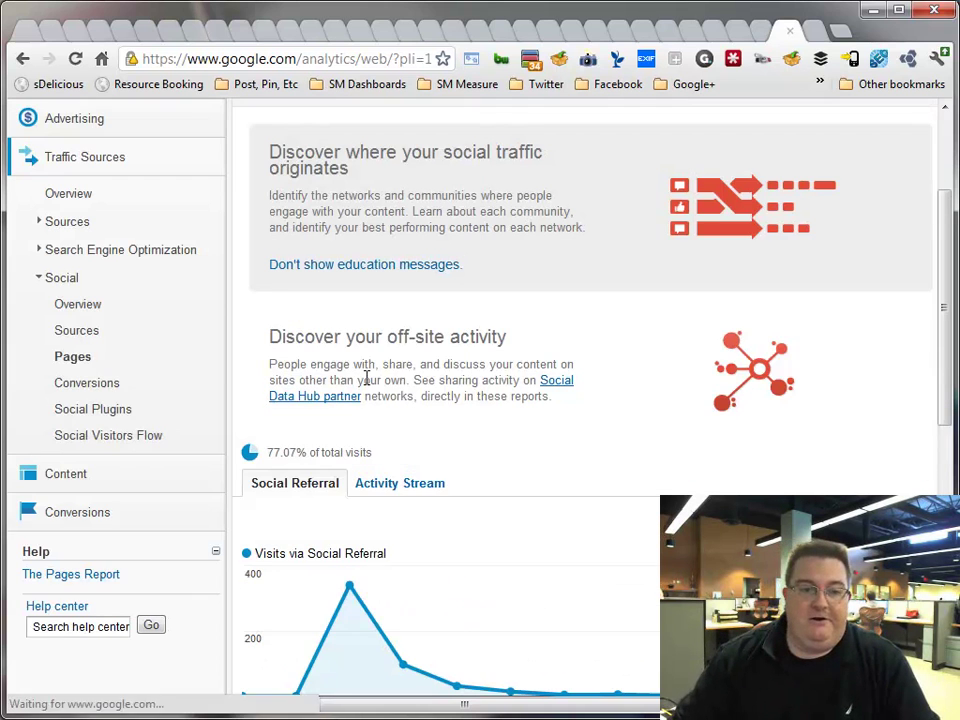
{"action": "scroll", "coordinate": [380, 460], "scroll_direction": "down", "scroll_amount": 2}
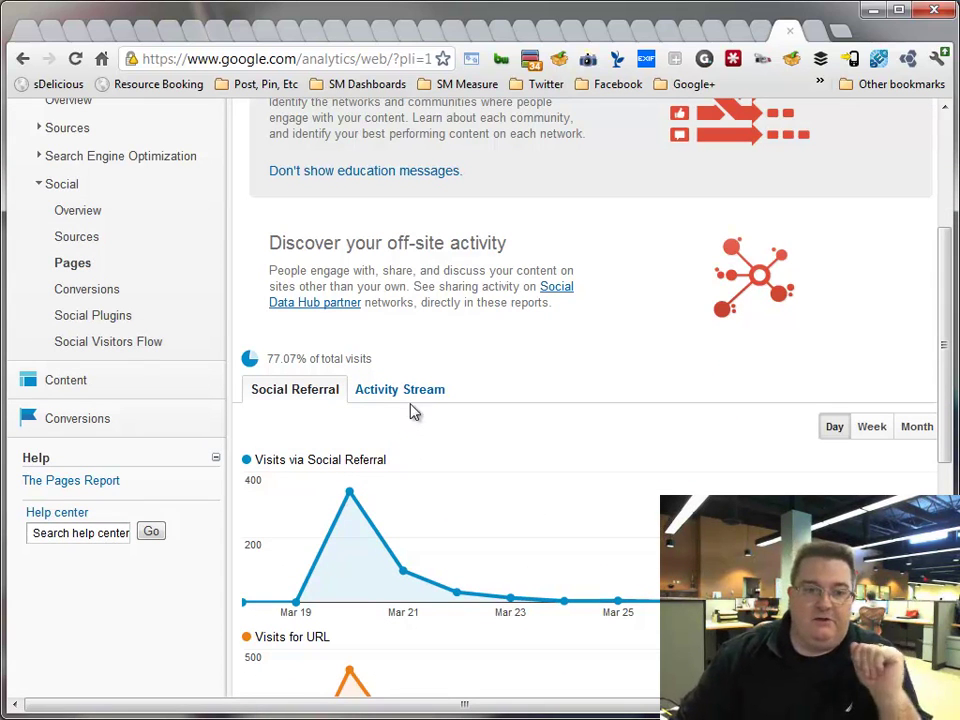
{"action": "scroll", "coordinate": [414, 408], "scroll_direction": "down", "scroll_amount": 5}
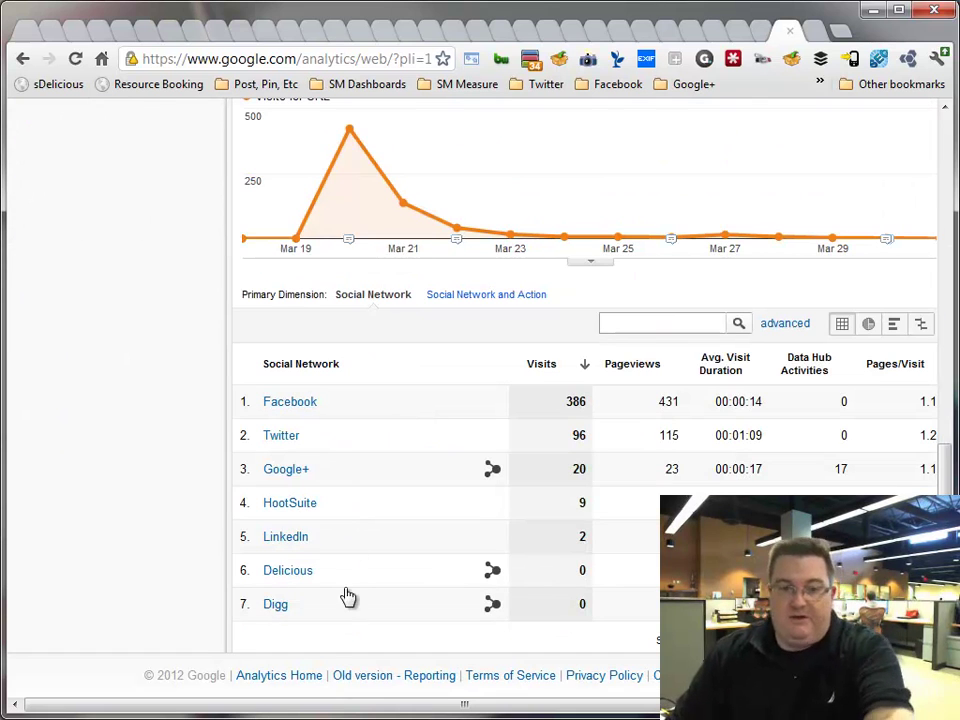
{"action": "scroll", "coordinate": [385, 590], "scroll_direction": "up", "scroll_amount": 2}
{"action": "scroll", "coordinate": [390, 601], "scroll_direction": "up", "scroll_amount": 1}
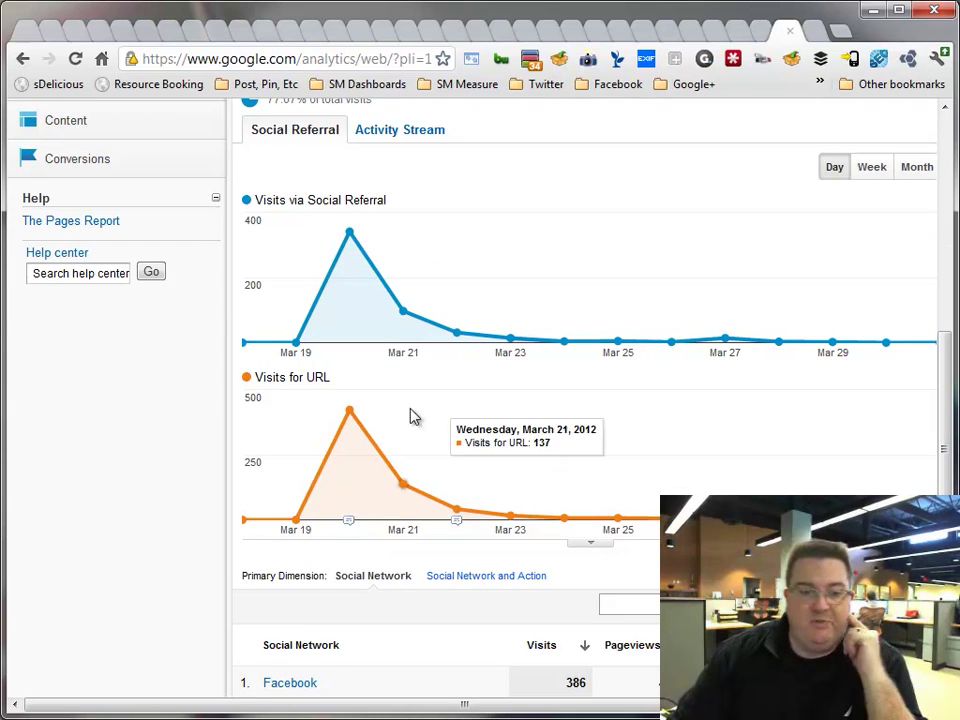
Step: Open the shared page's Activity Stream, look over its charts and conversations, and switch the list to Events
{"action": "left_click", "coordinate": [390, 137]}
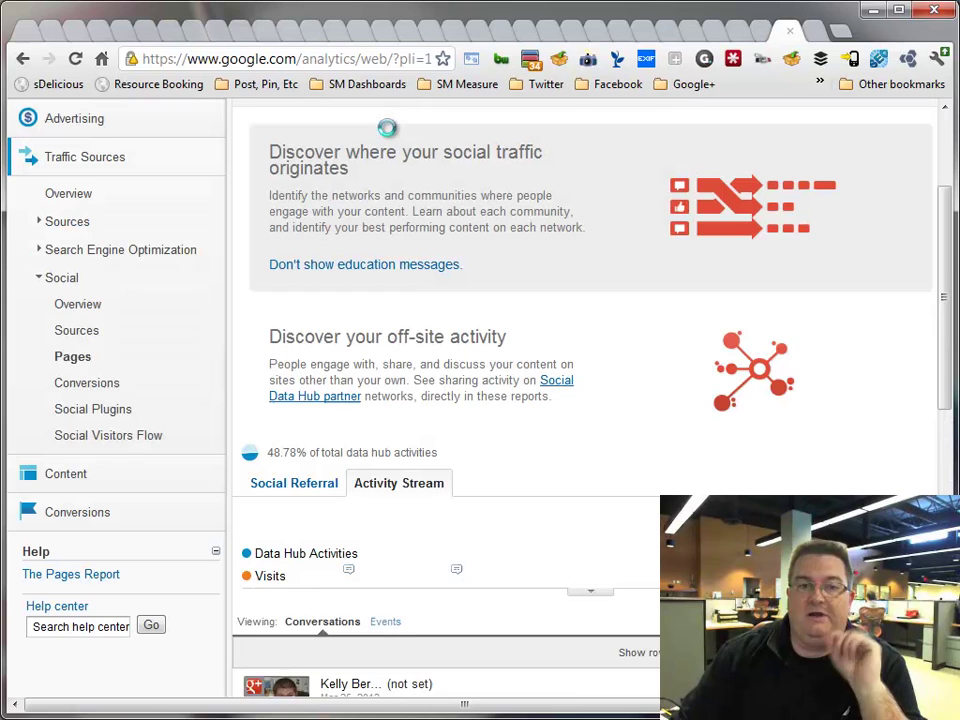
{"action": "scroll", "coordinate": [428, 300], "scroll_direction": "down", "scroll_amount": 4}
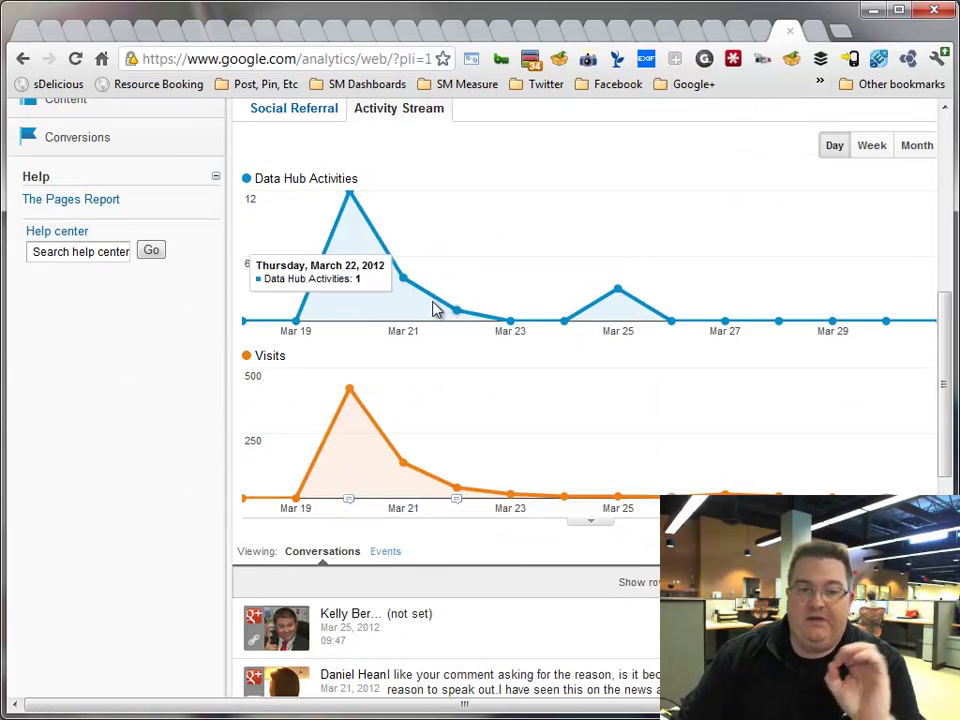
{"action": "scroll", "coordinate": [433, 200], "scroll_direction": "up", "scroll_amount": 1}
{"action": "scroll", "coordinate": [449, 300], "scroll_direction": "down", "scroll_amount": 4}
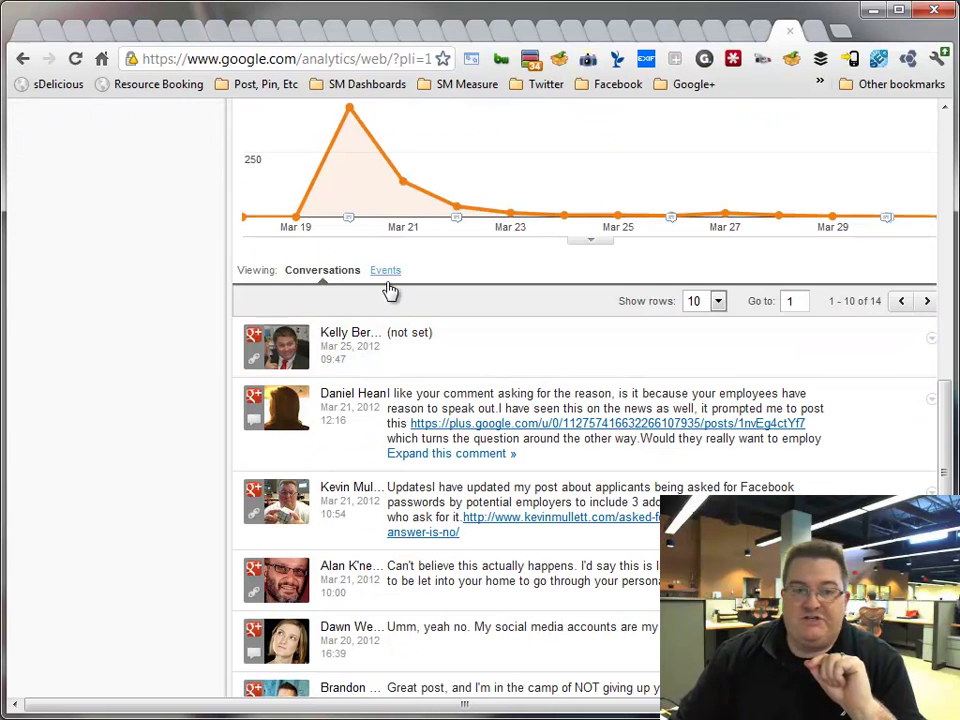
{"action": "left_click", "coordinate": [387, 270]}
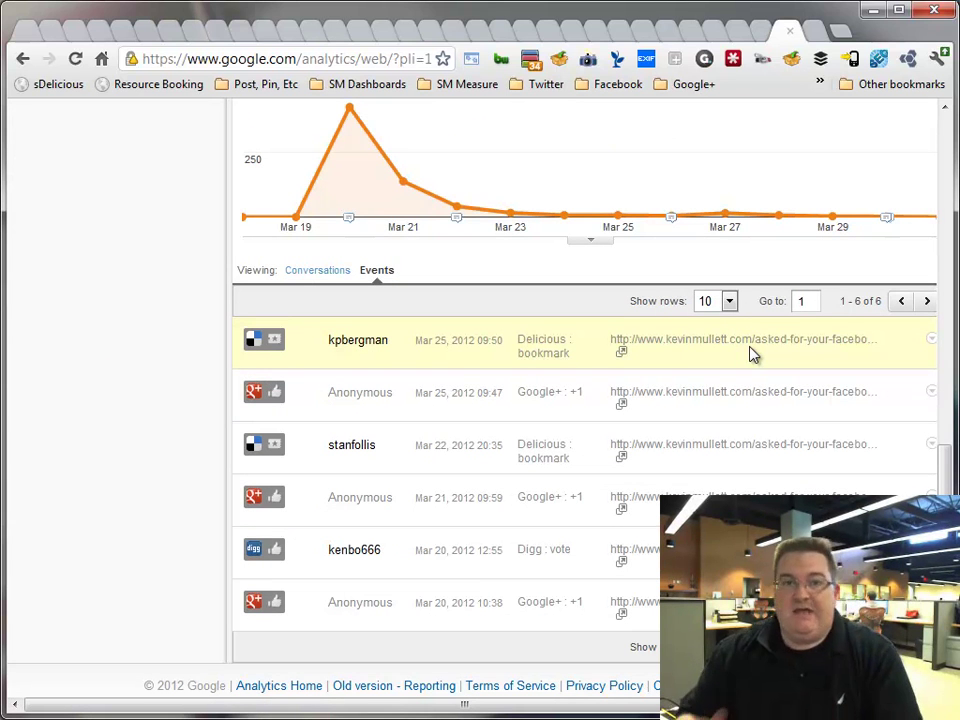